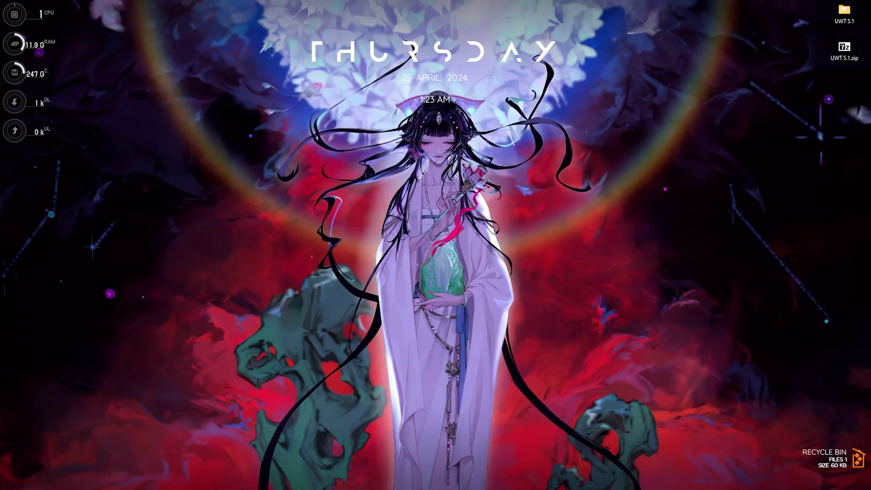
Read the UWT 5.1 'Read This.txt' readme, then launch Ultimate Windows Tweaker 5.1.exe
{"action": "left_click_drag", "start_coordinate": [766, 115], "coordinate": [836, 68]}
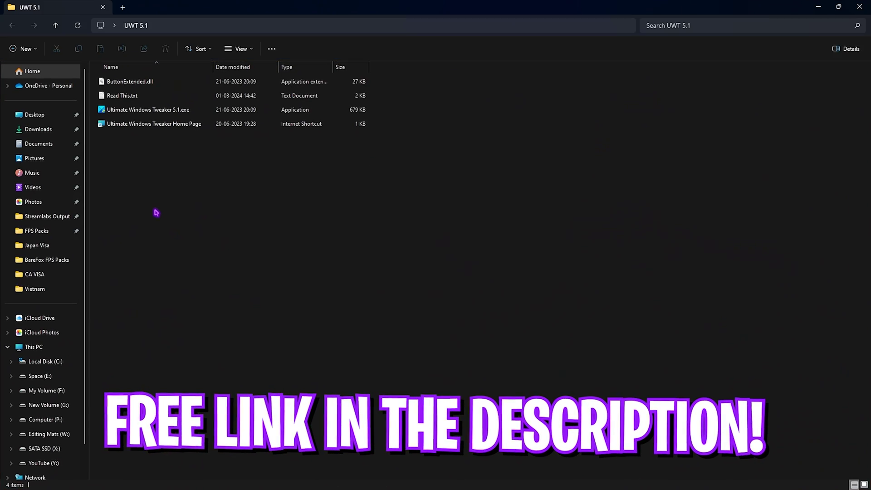
{"action": "left_click_drag", "start_coordinate": [147, 161], "coordinate": [146, 81]}
{"action": "left_click", "coordinate": [140, 184]}
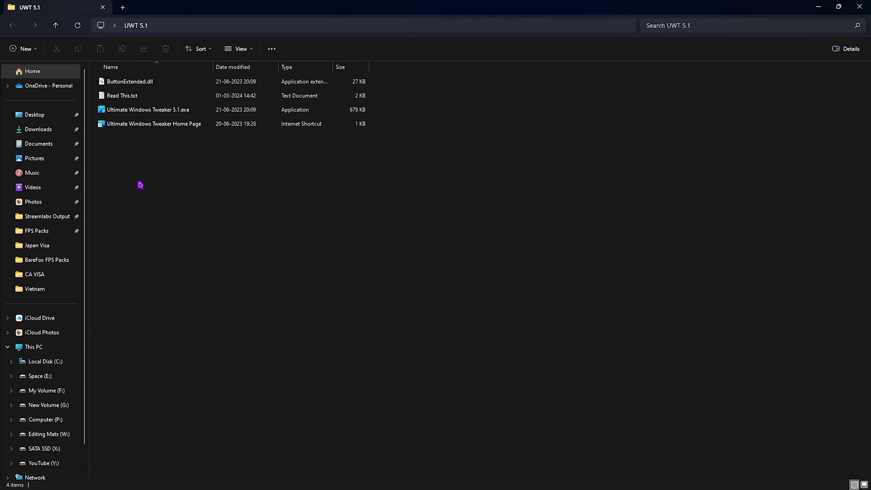
{"action": "double_click", "coordinate": [118, 96]}
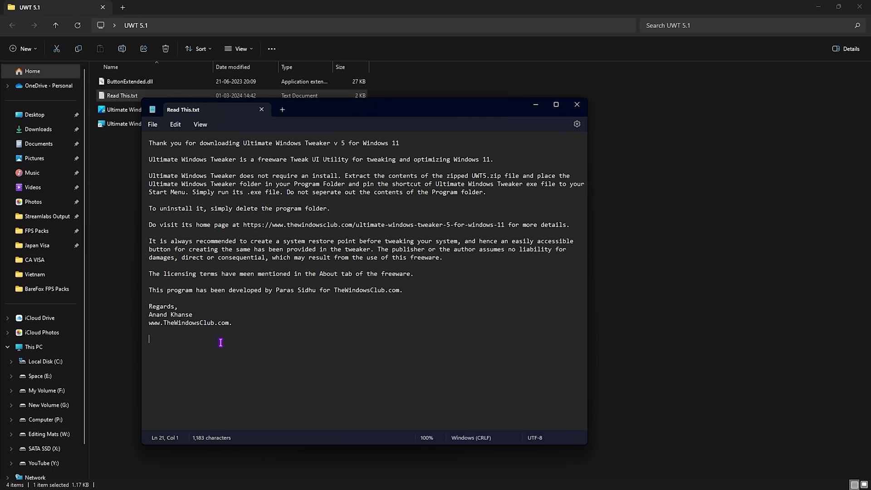
{"action": "key", "text": "alt+F4"}
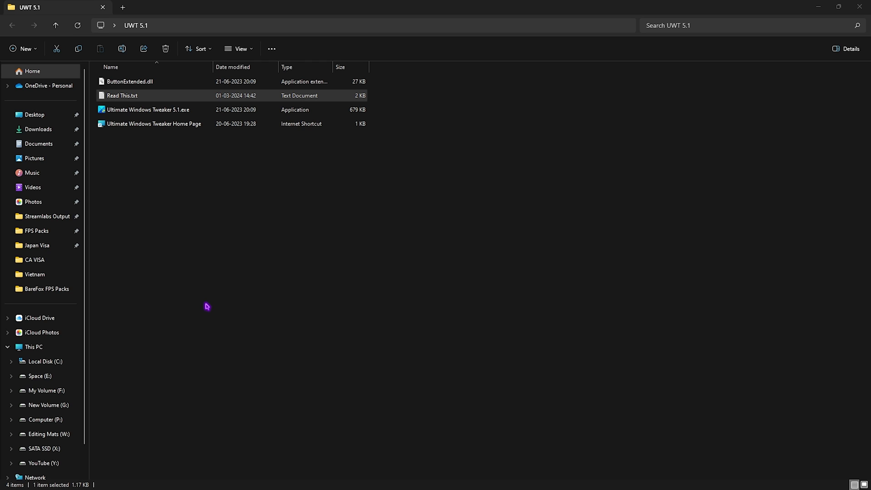
{"action": "double_click", "coordinate": [158, 112]}
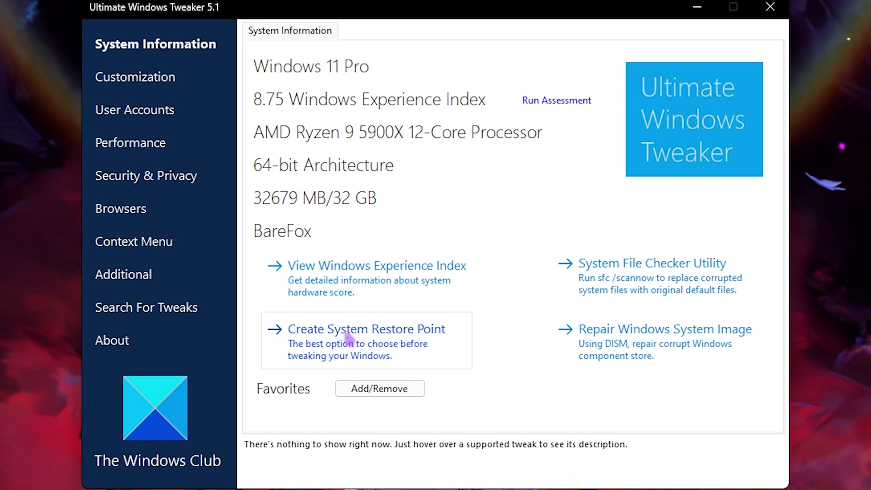
Open the System Protection settings from Ultimate Windows Tweaker to prepare a restore point
{"action": "left_click", "coordinate": [341, 335]}
Create a restore point described as 'UWC' for Local Disk (C:), then close System Properties
{"action": "left_click", "coordinate": [90, 266]}
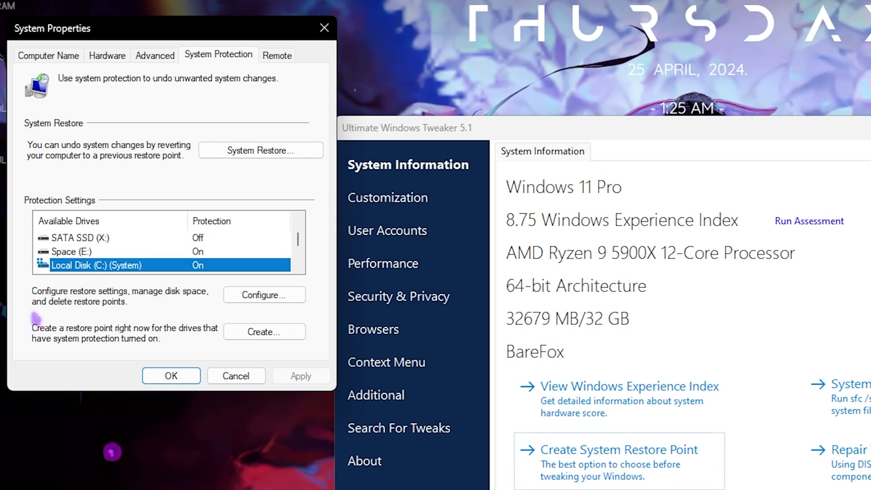
{"action": "left_click", "coordinate": [268, 333]}
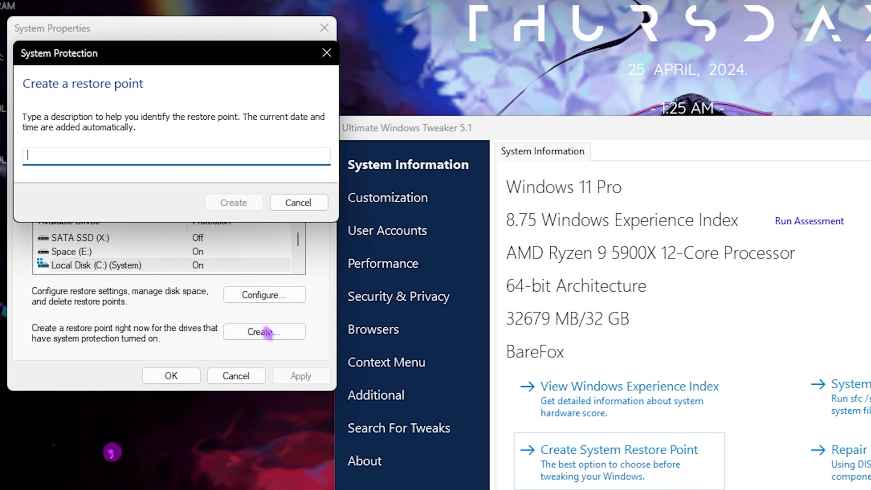
{"action": "type", "text": "UWC"}
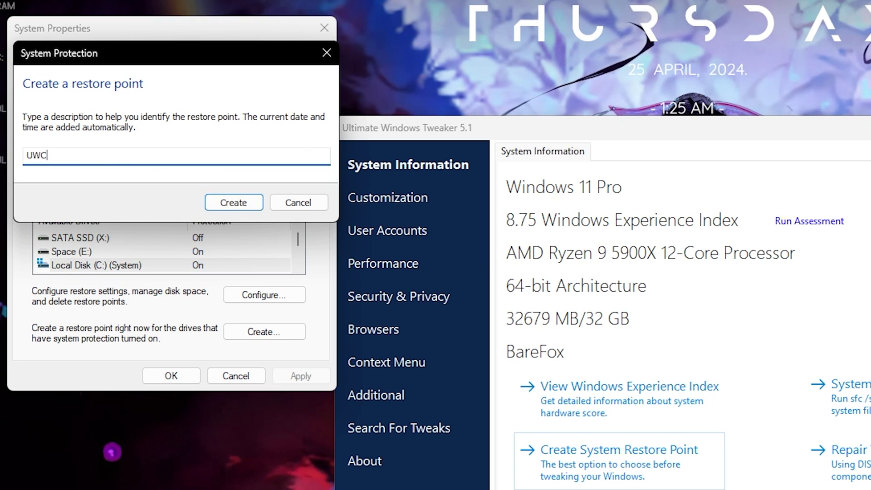
{"action": "left_click", "coordinate": [215, 206]}
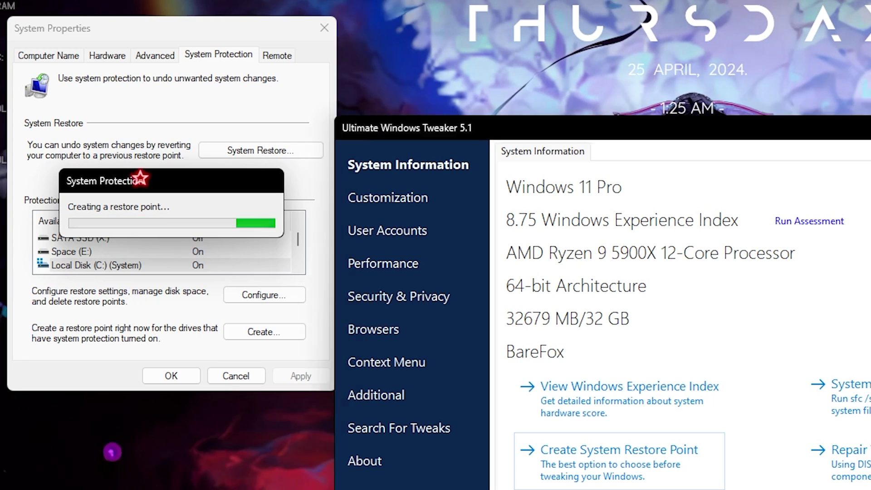
{"action": "left_click", "coordinate": [270, 216]}
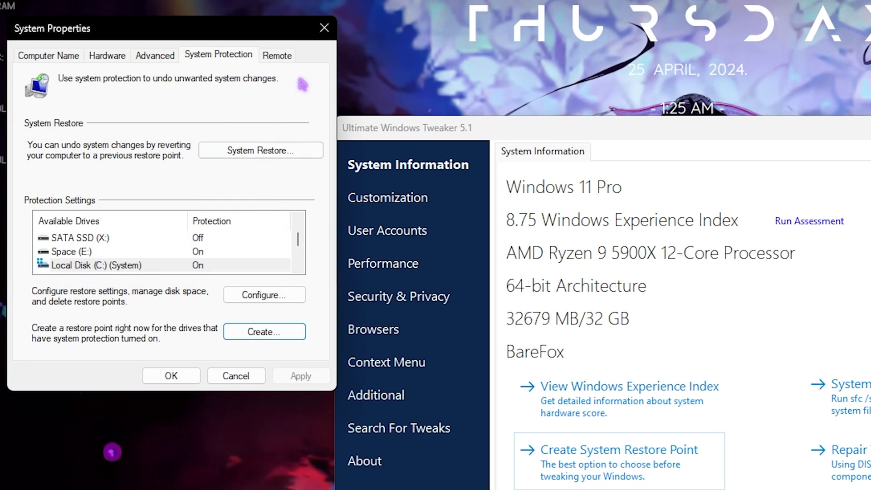
{"action": "left_click", "coordinate": [324, 32]}
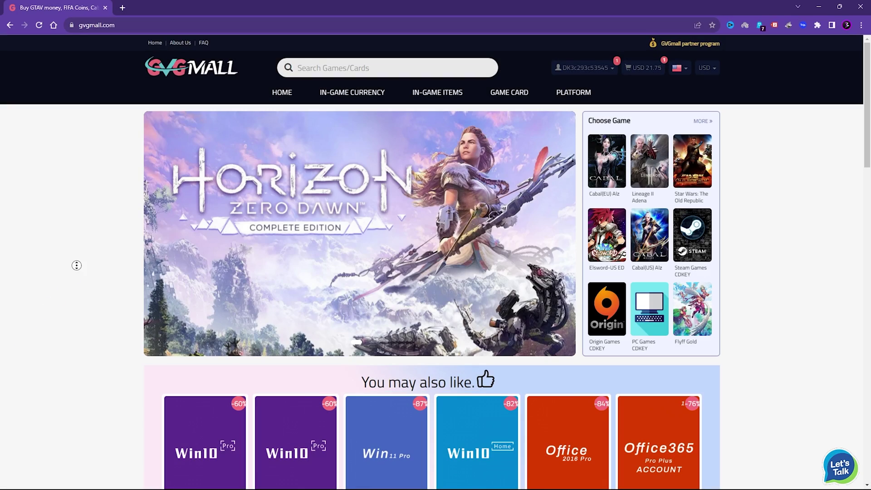
Browse the GVGMall home page and look through its navigation menus
{"action": "scroll", "coordinate": [77, 266], "scroll_direction": "down", "scroll_amount": 3}
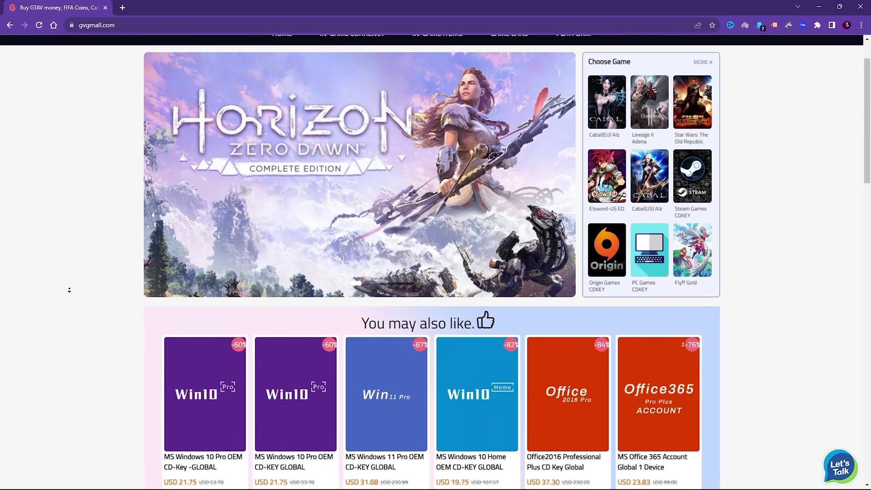
{"action": "scroll", "coordinate": [69, 290], "scroll_direction": "down", "scroll_amount": 5}
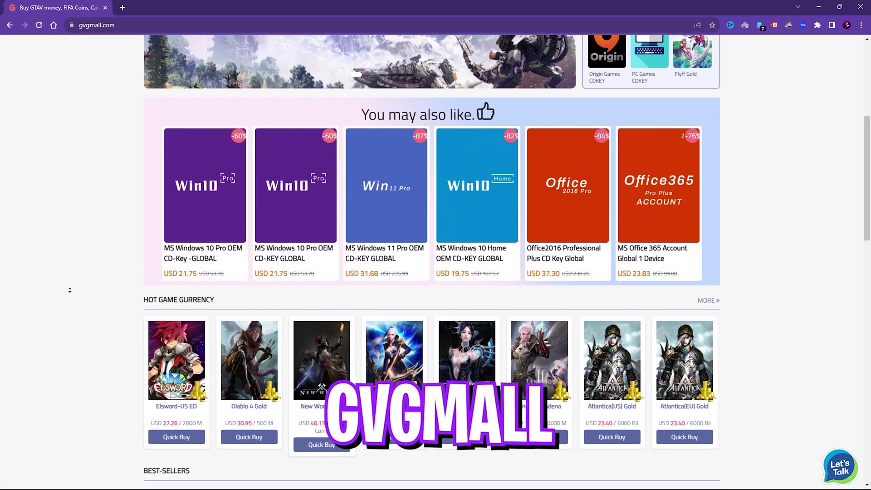
{"action": "scroll", "coordinate": [70, 290], "scroll_direction": "down", "scroll_amount": 3}
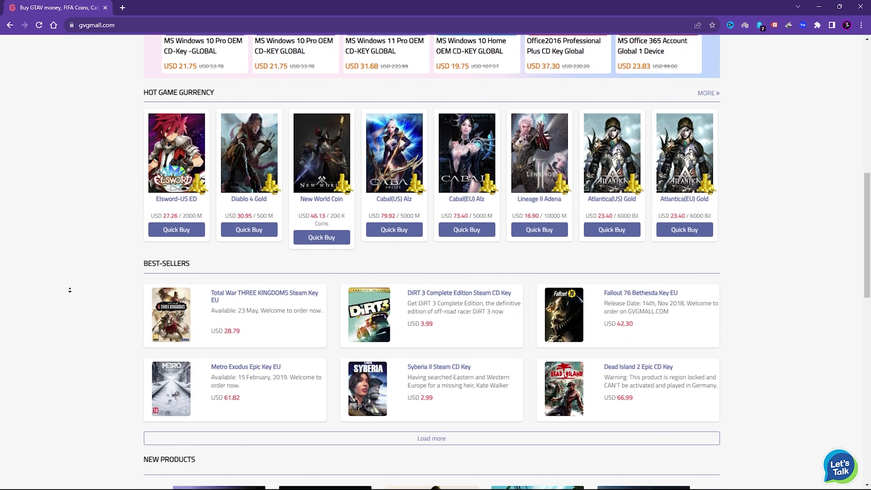
{"action": "scroll", "coordinate": [72, 291], "scroll_direction": "up", "scroll_amount": 6}
{"action": "scroll", "coordinate": [71, 291], "scroll_direction": "up", "scroll_amount": 5}
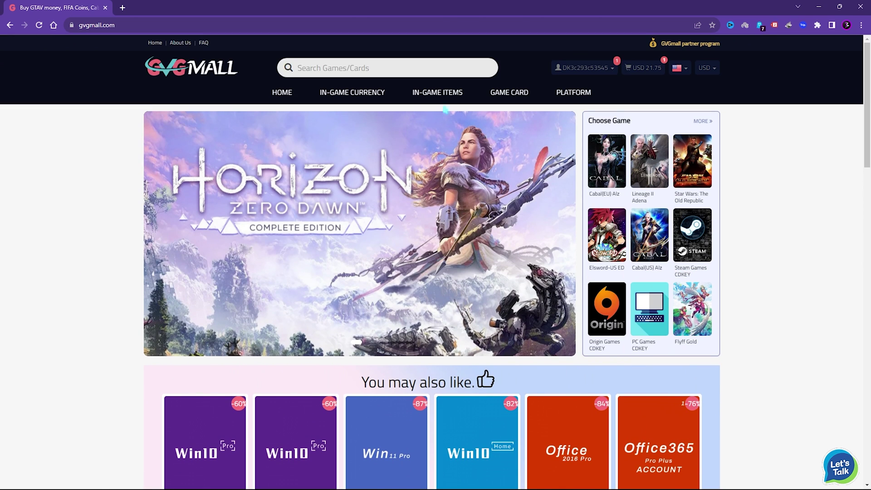
{"action": "mouse_move", "coordinate": [491, 92]}
{"action": "mouse_move", "coordinate": [560, 98]}
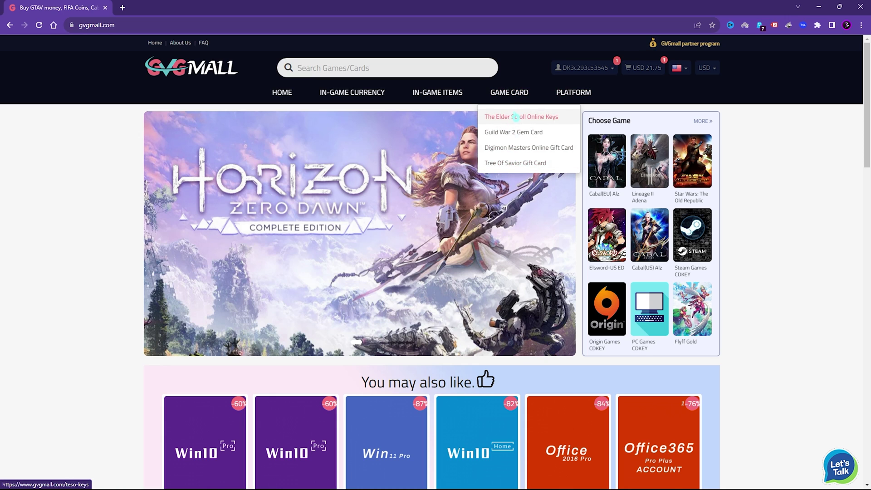
{"action": "mouse_move", "coordinate": [443, 92]}
{"action": "mouse_move", "coordinate": [352, 92]}
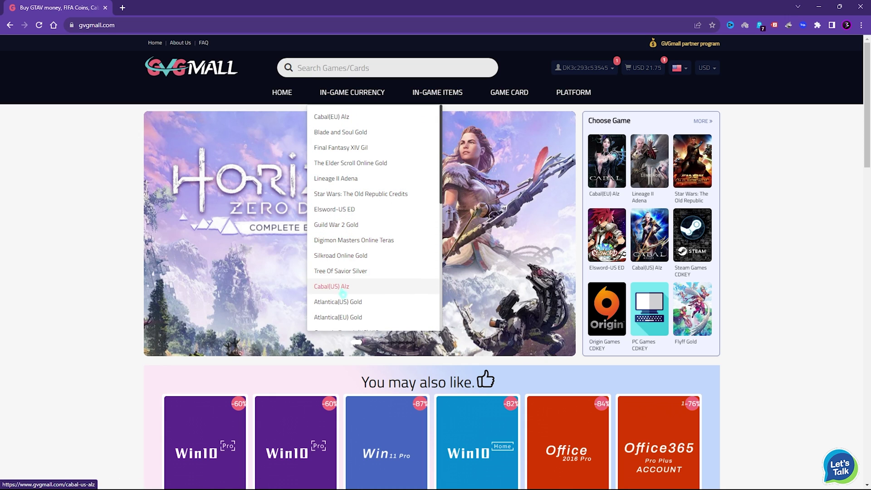
Scroll down the GVGMall page to the 'You may also like' product row
{"action": "scroll", "coordinate": [357, 246], "scroll_direction": "down", "scroll_amount": 2}
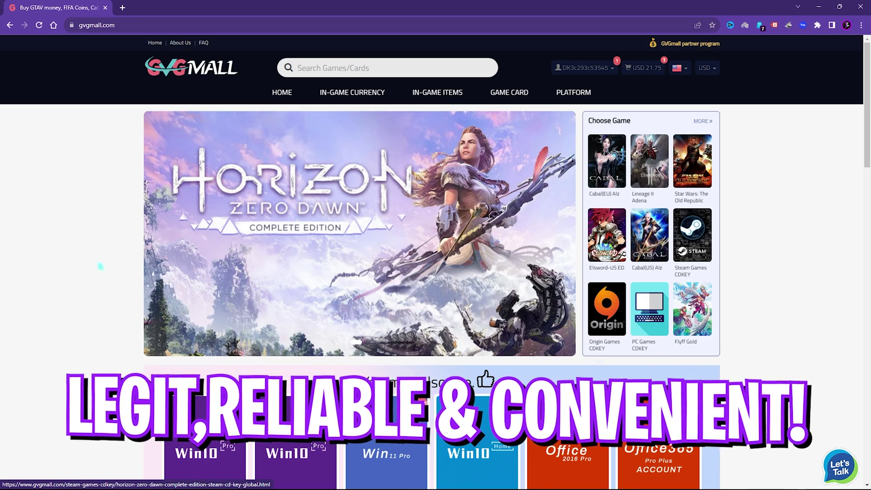
{"action": "scroll", "coordinate": [116, 280], "scroll_direction": "down", "scroll_amount": 4}
{"action": "scroll", "coordinate": [116, 280], "scroll_direction": "up", "scroll_amount": 4}
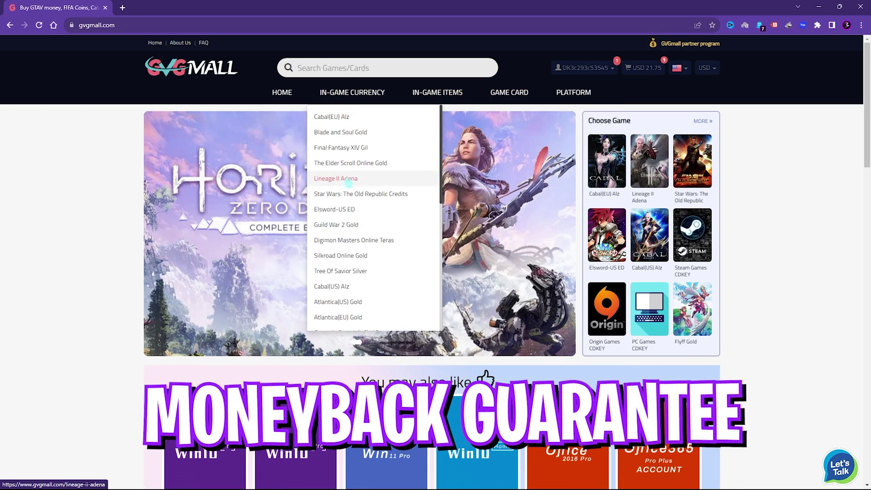
{"action": "scroll", "coordinate": [356, 246], "scroll_direction": "down", "scroll_amount": 1}
{"action": "scroll", "coordinate": [357, 245], "scroll_direction": "down", "scroll_amount": 3}
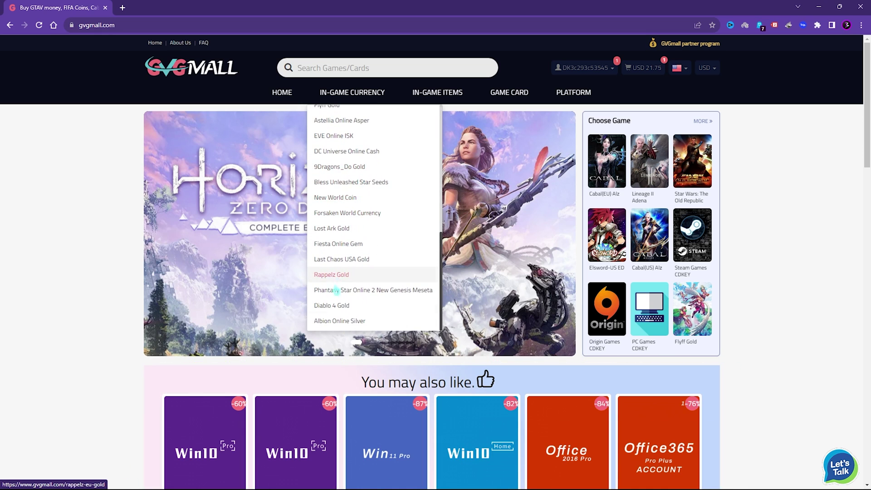
{"action": "scroll", "coordinate": [63, 245], "scroll_direction": "down", "scroll_amount": 4}
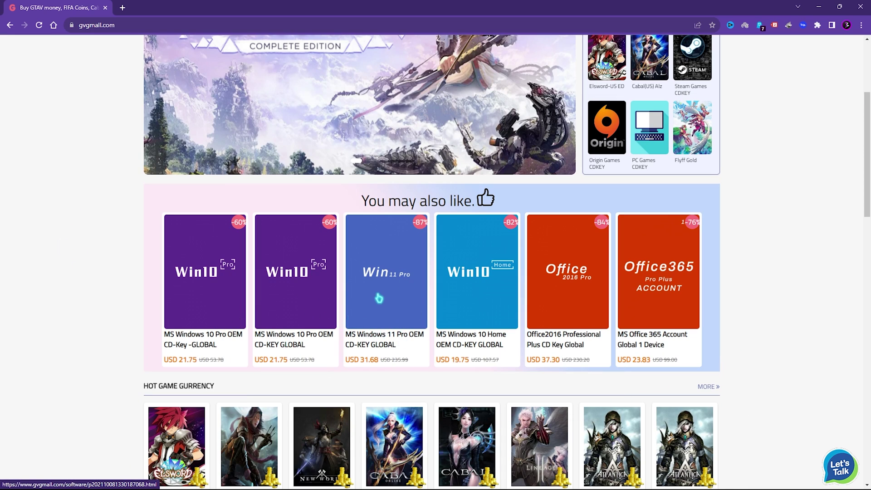
{"action": "scroll", "coordinate": [377, 331], "scroll_direction": "up", "scroll_amount": 1}
{"action": "scroll", "coordinate": [221, 337], "scroll_direction": "down", "scroll_amount": 1}
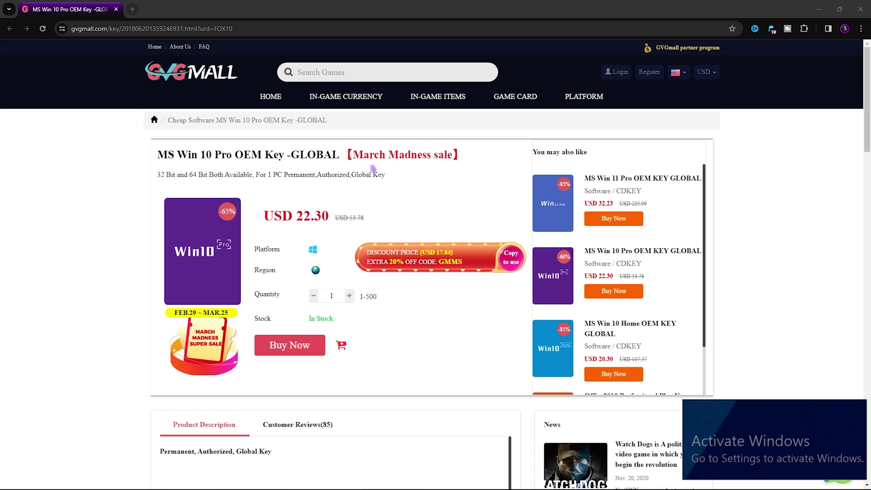
Highlight the March Madness sale title and the 22.30 price on the order page
{"action": "left_click_drag", "start_coordinate": [355, 157], "coordinate": [422, 155]}
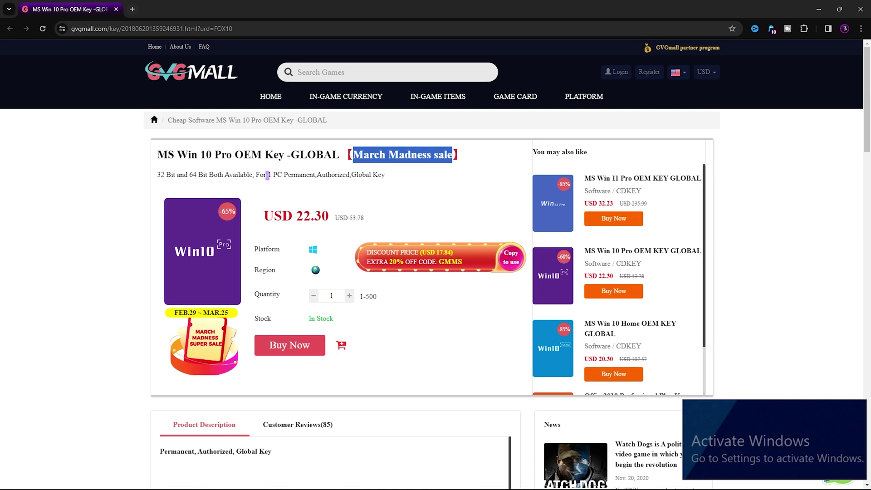
{"action": "left_click_drag", "start_coordinate": [295, 215], "coordinate": [320, 215]}
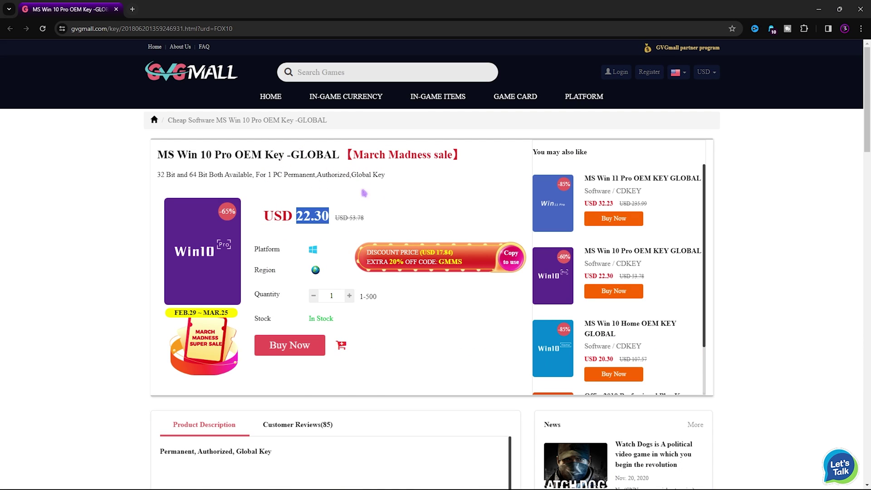
{"action": "left_click", "coordinate": [347, 191]}
{"action": "left_click_drag", "start_coordinate": [354, 155], "coordinate": [452, 156]}
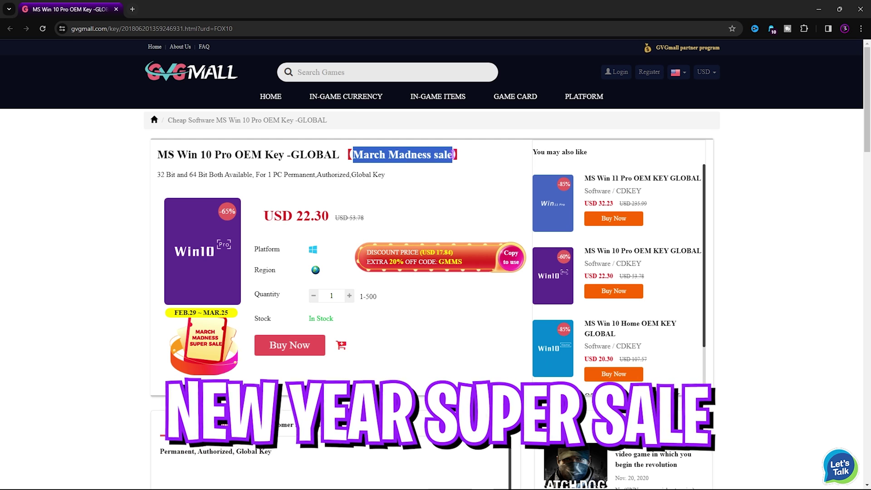
{"action": "left_click", "coordinate": [453, 155]}
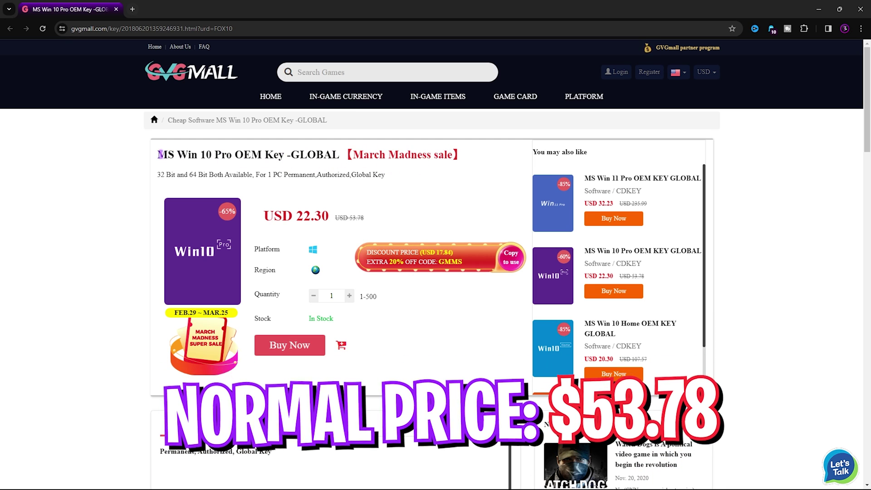
{"action": "left_click_drag", "start_coordinate": [343, 155], "coordinate": [443, 155]}
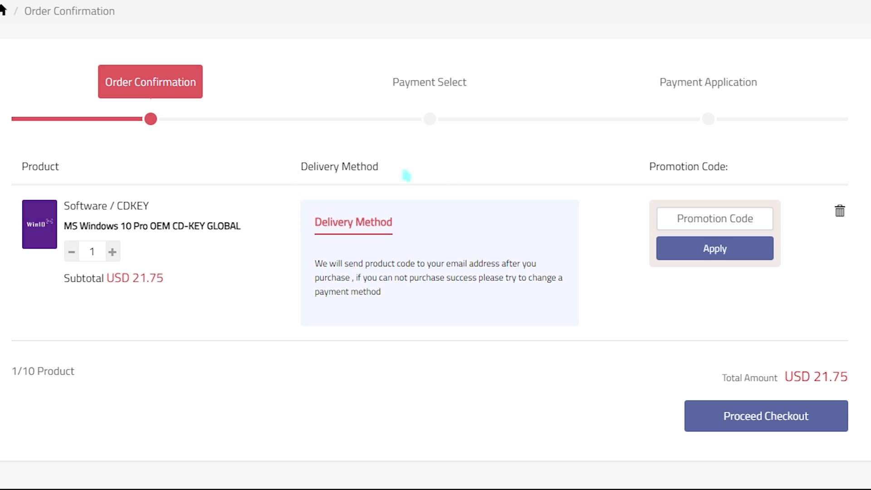
Apply promotion code FOX25 and check the new discounted total of USD 16.31
{"action": "left_click", "coordinate": [721, 218]}
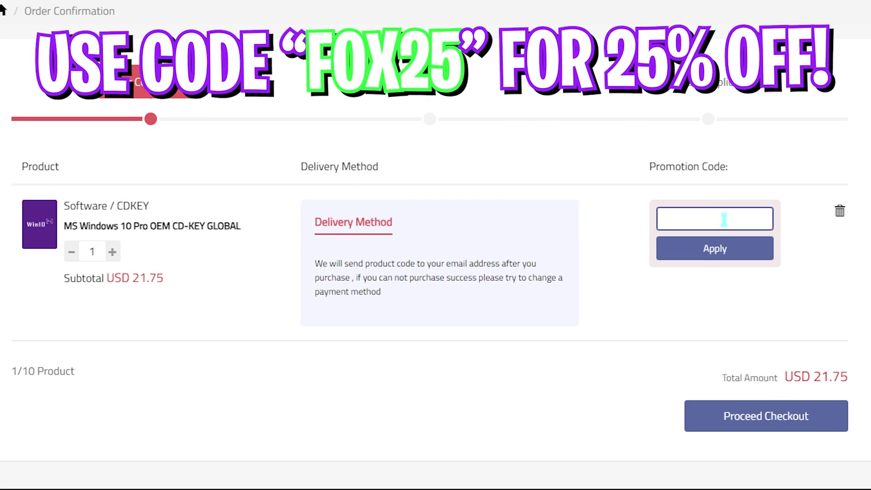
{"action": "type", "text": "FOX25"}
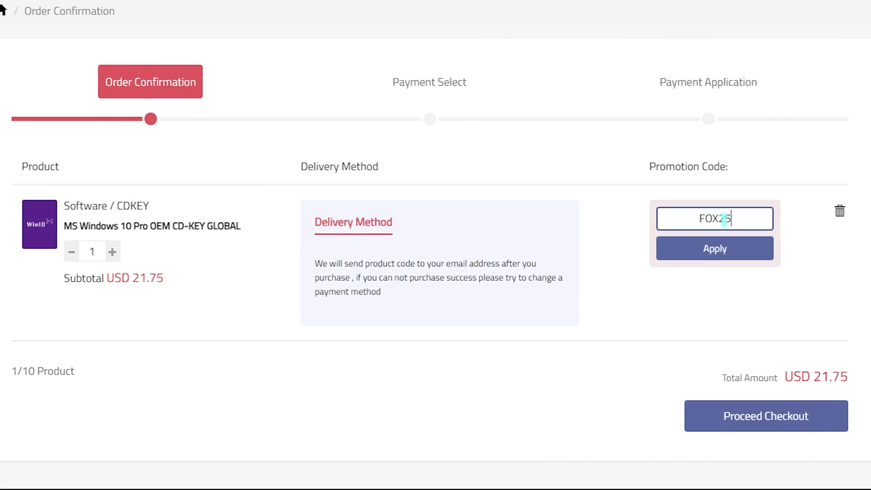
{"action": "left_click", "coordinate": [684, 248]}
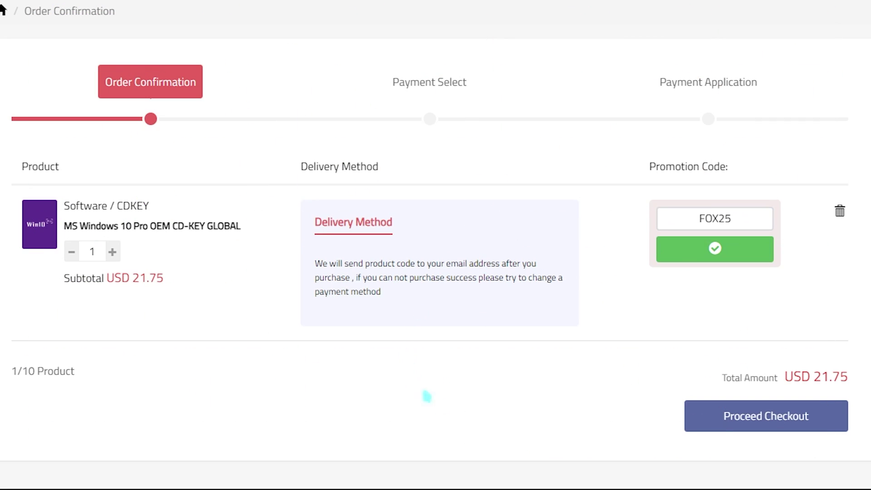
{"action": "left_click_drag", "start_coordinate": [818, 383], "coordinate": [851, 383]}
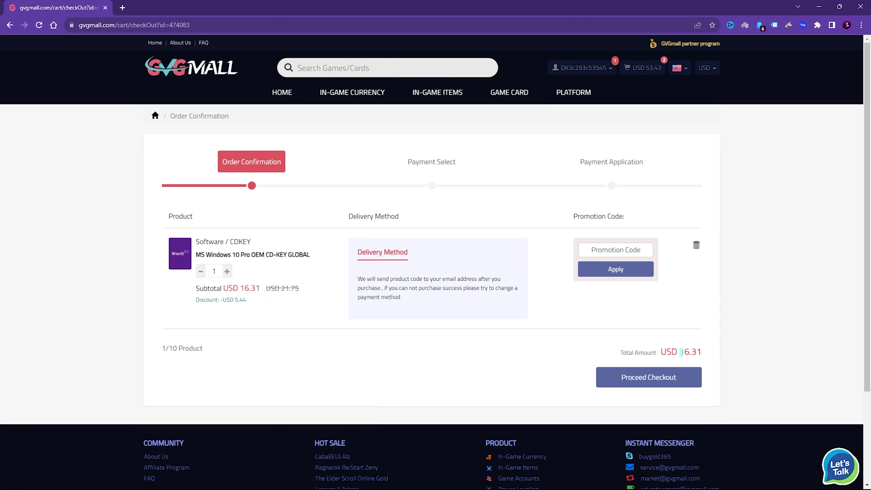
{"action": "left_click", "coordinate": [358, 387]}
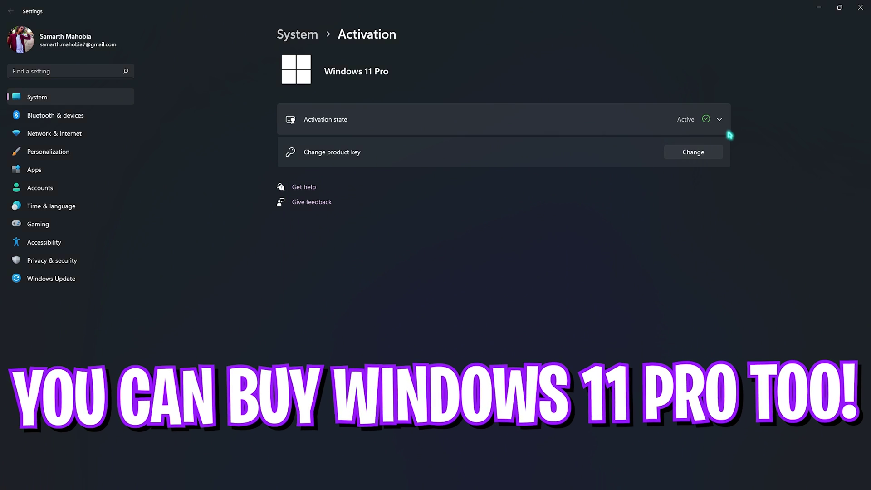
Expand Activation state to confirm Windows 11 Pro is activated with a digital license
{"action": "left_click", "coordinate": [720, 120]}
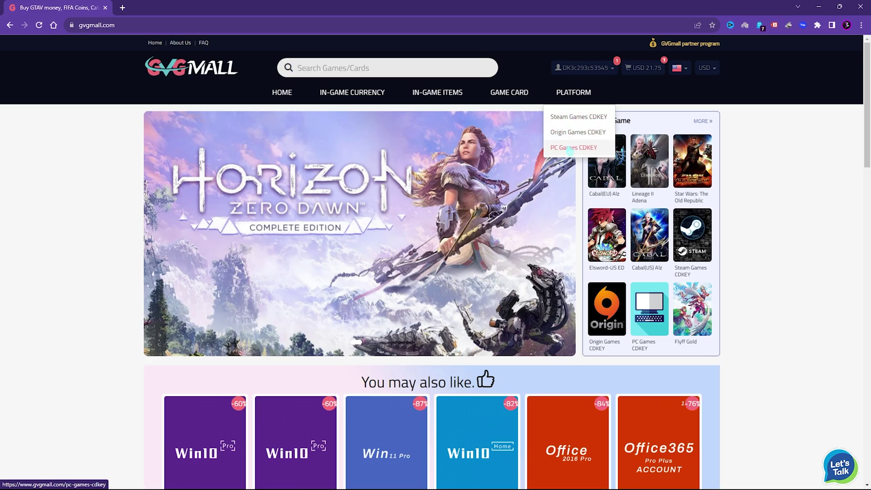
{"action": "mouse_move", "coordinate": [509, 95]}
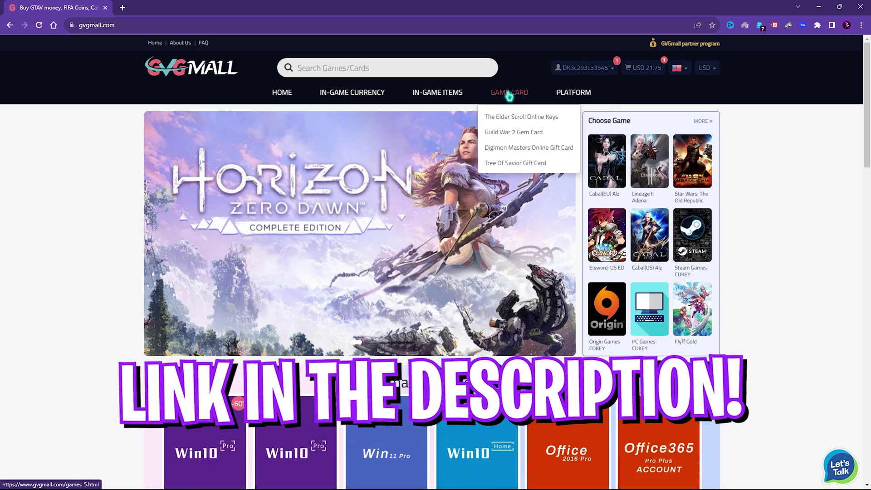
{"action": "mouse_move", "coordinate": [352, 96]}
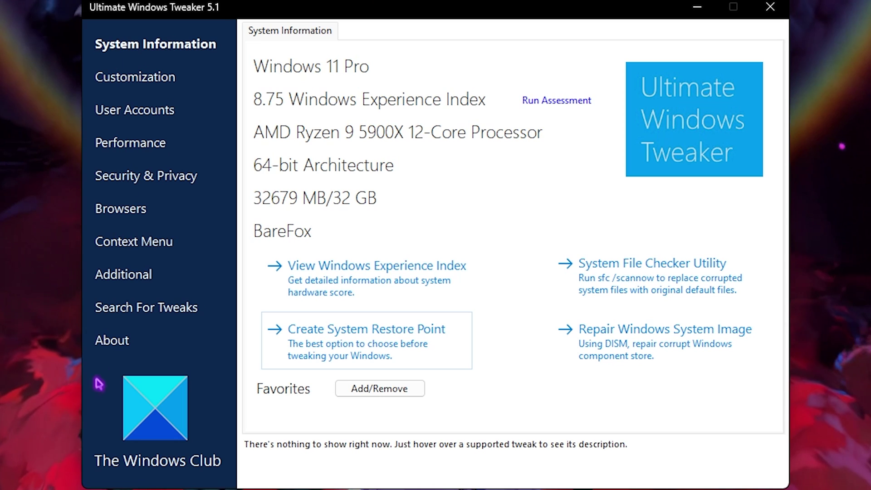
Switch Ultimate Windows Tweaker to its Customization section, Windows 11 tab
{"action": "left_click", "coordinate": [151, 78]}
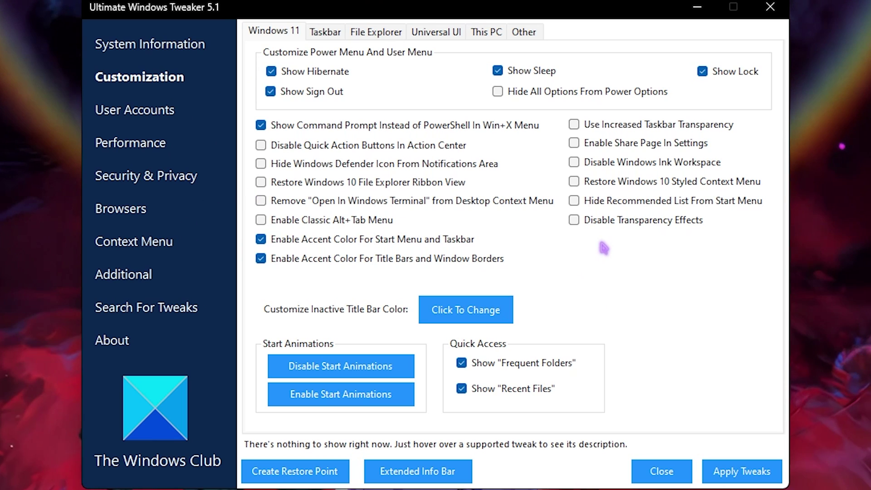
Disable transparency effects, Start animations and Windows Ink Workspace on the Windows 11 tab
{"action": "left_click", "coordinate": [574, 220]}
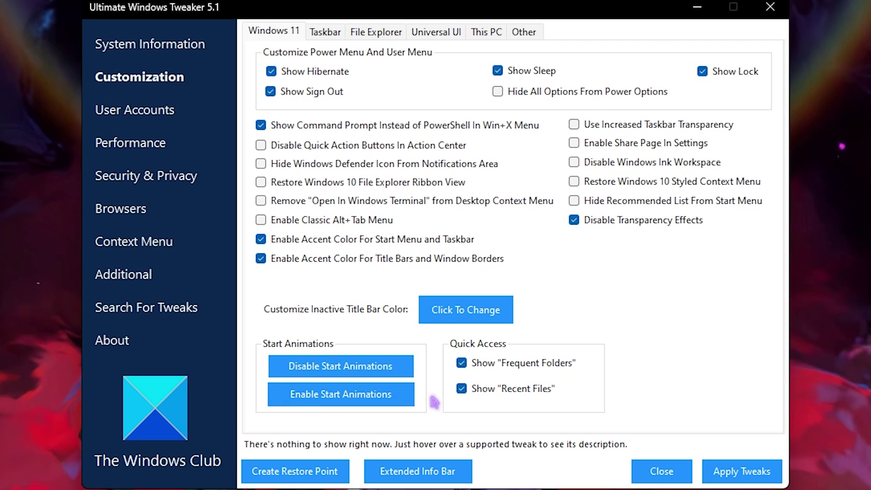
{"action": "left_click", "coordinate": [349, 370]}
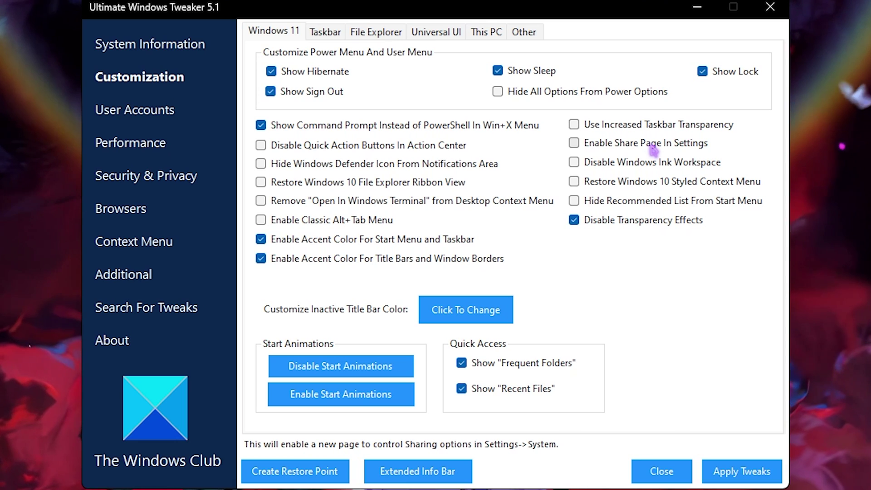
{"action": "left_click", "coordinate": [604, 165]}
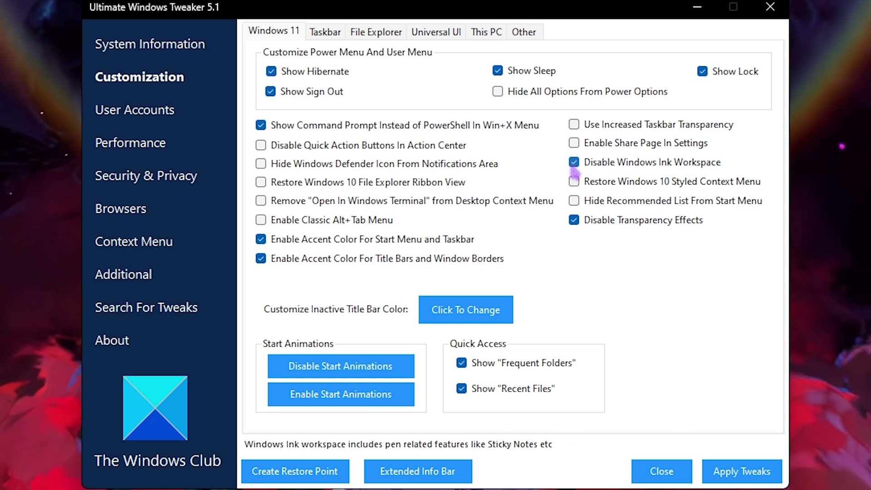
Enable Delete Pagefile At Shutdown on the File Explorer tab
{"action": "left_click", "coordinate": [365, 34]}
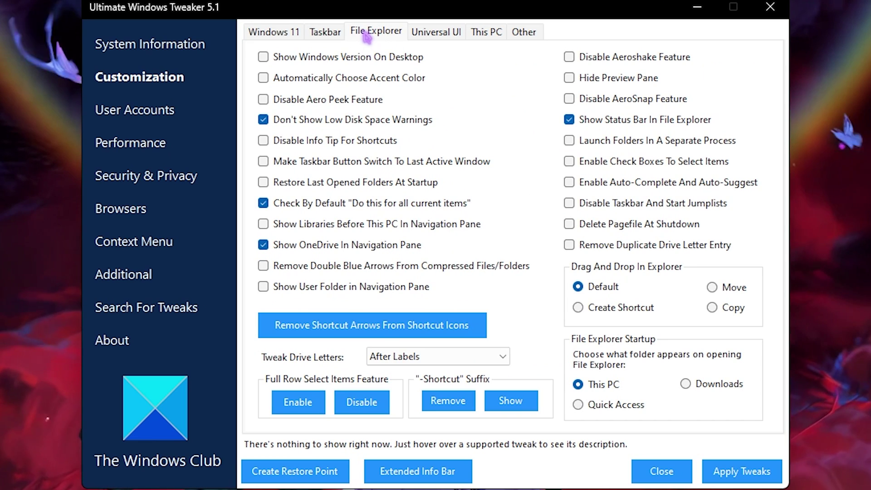
{"action": "left_click", "coordinate": [635, 223]}
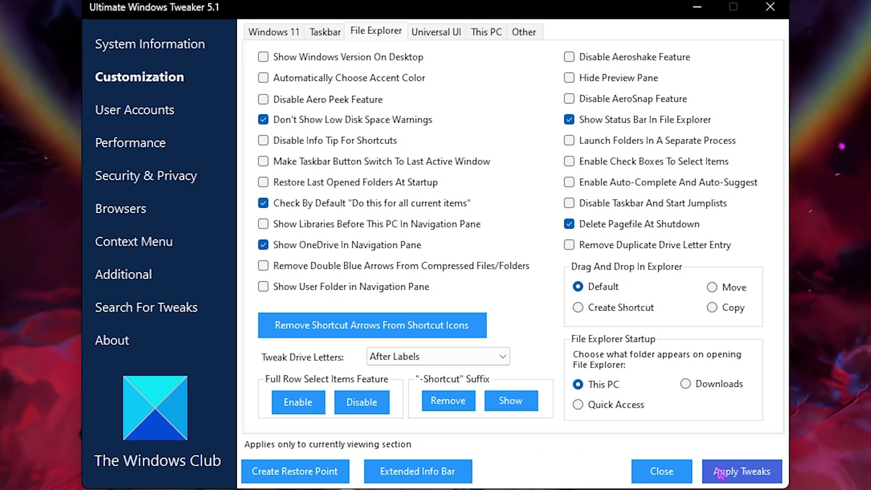
{"action": "left_click", "coordinate": [427, 38]}
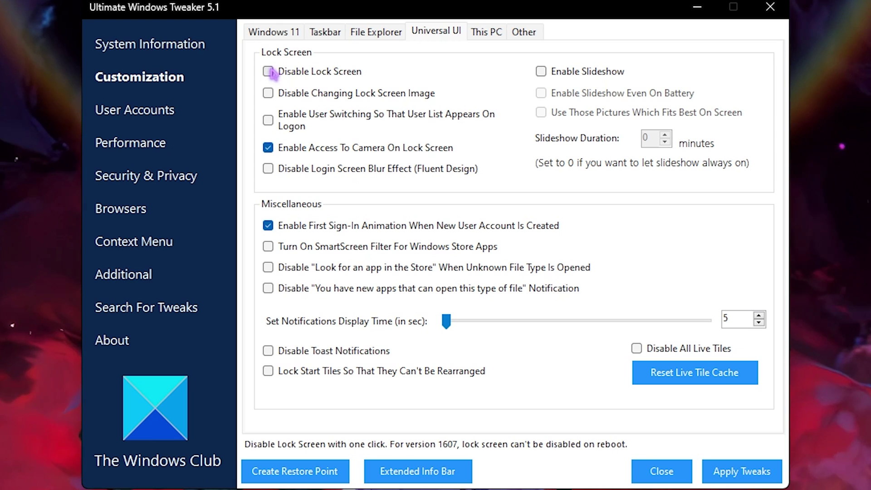
Tick Disable Changing Lock Screen Image and Disable Login Screen Blur Effect on Universal UI
{"action": "left_click", "coordinate": [269, 93]}
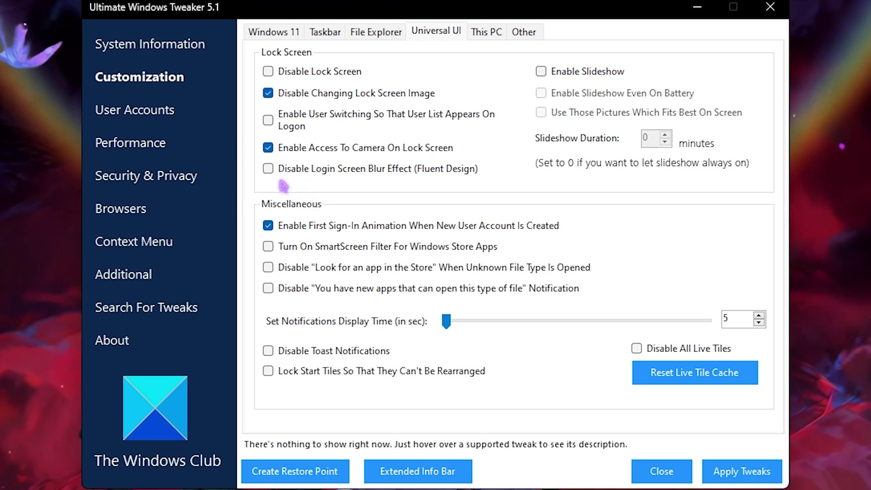
{"action": "left_click", "coordinate": [331, 175]}
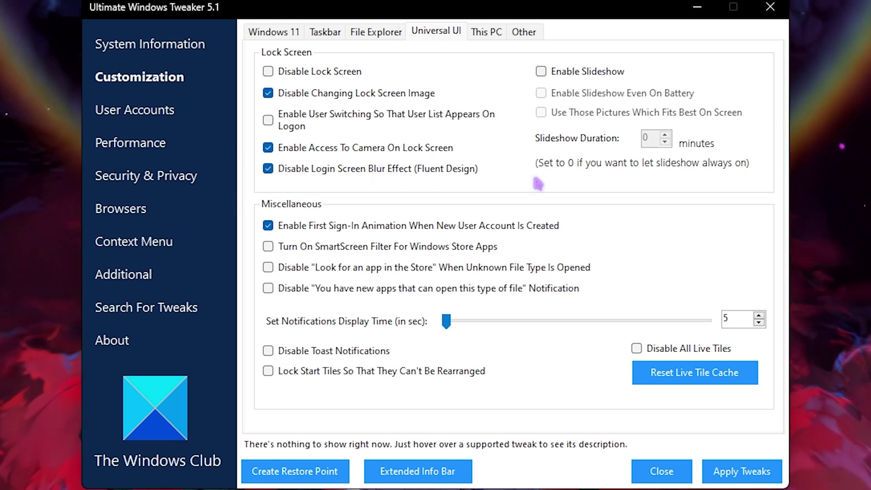
{"action": "left_click", "coordinate": [492, 40]}
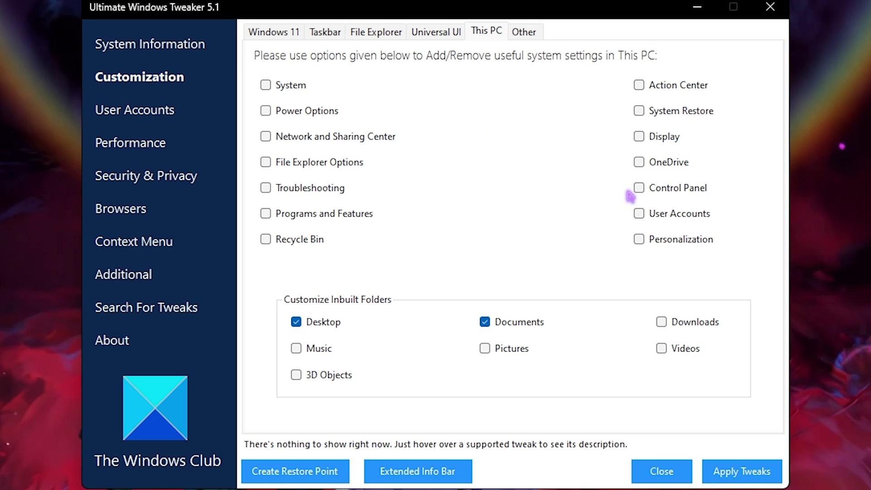
{"action": "left_click", "coordinate": [147, 114]}
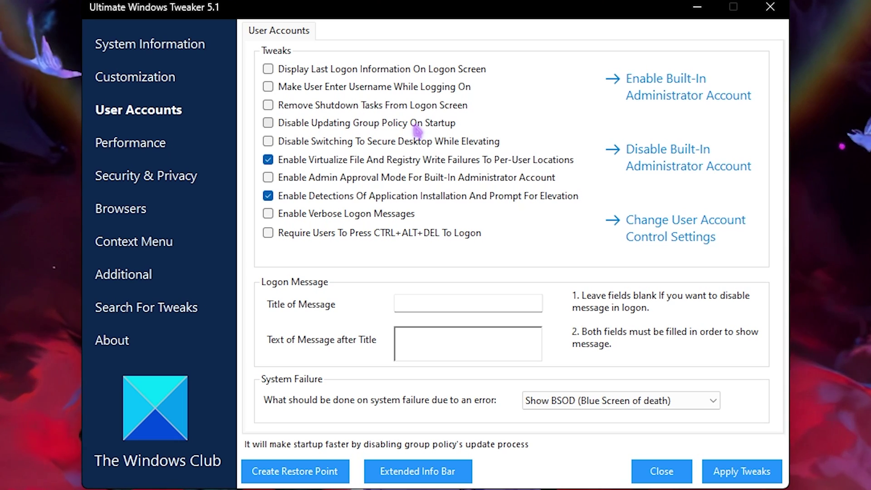
Enable Display Last Logon Information and Disable Updating Group Policy On Startup, keeping Show BSOD
{"action": "left_click", "coordinate": [415, 129]}
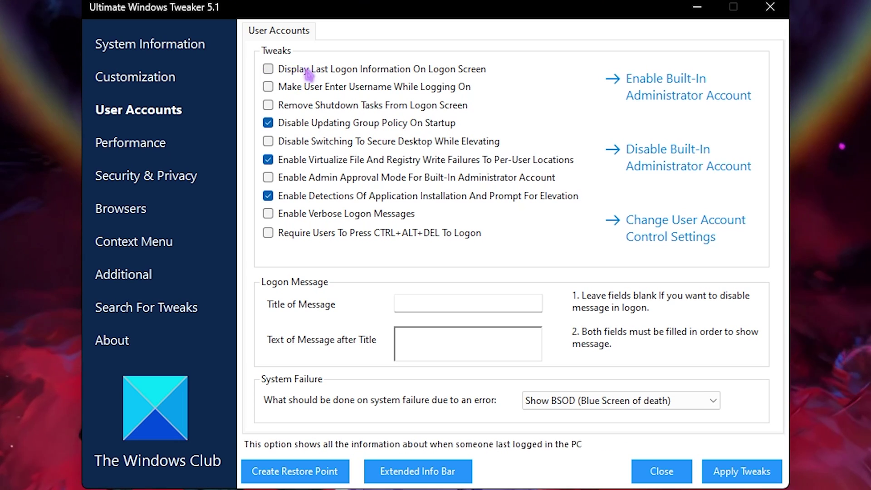
{"action": "left_click", "coordinate": [453, 72]}
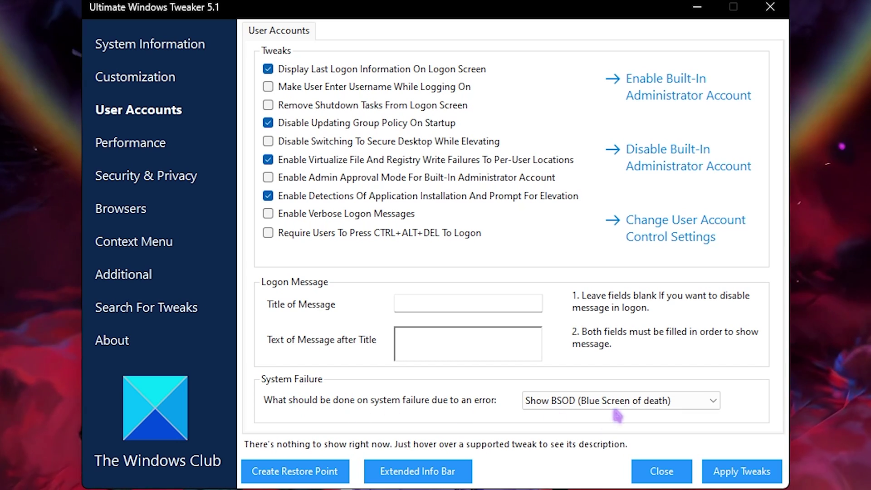
{"action": "left_click", "coordinate": [563, 401]}
{"action": "left_click", "coordinate": [574, 428]}
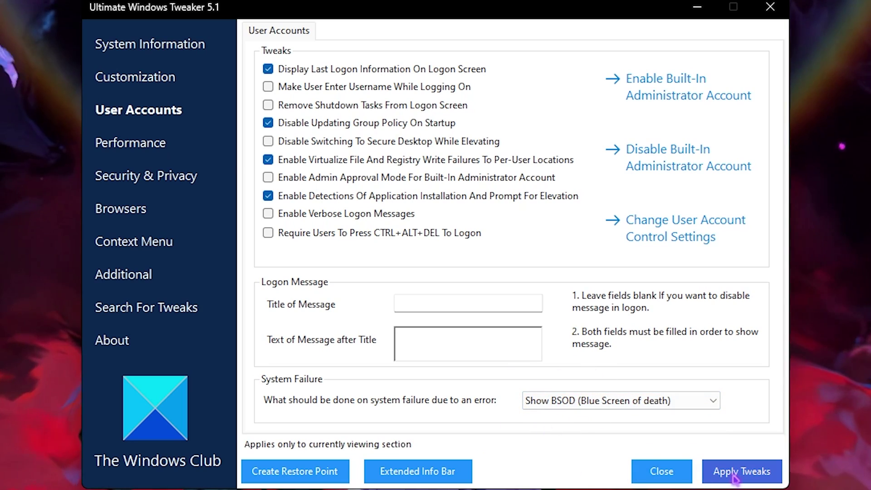
{"action": "left_click", "coordinate": [134, 143]}
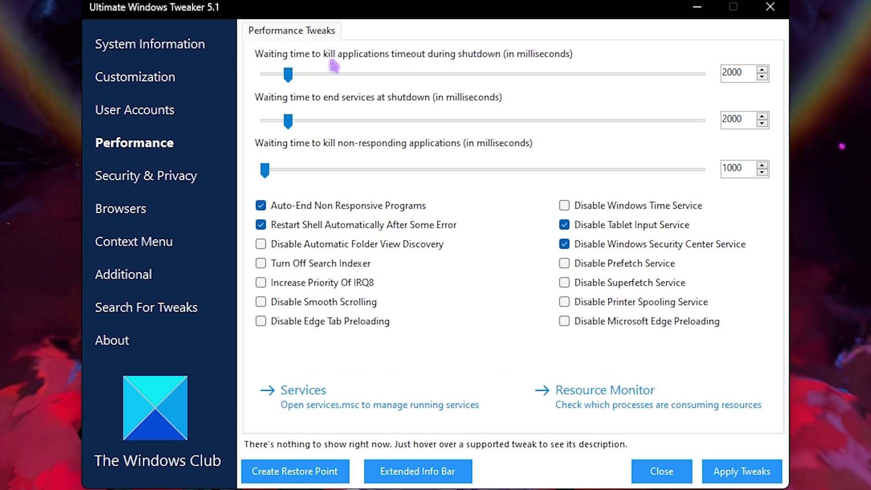
Edit the 2000 ms shutdown timeout, then disable Superfetch, Edge tab preloading, Edge preloading and printer spooling
{"action": "left_click_drag", "start_coordinate": [744, 72], "coordinate": [707, 78]}
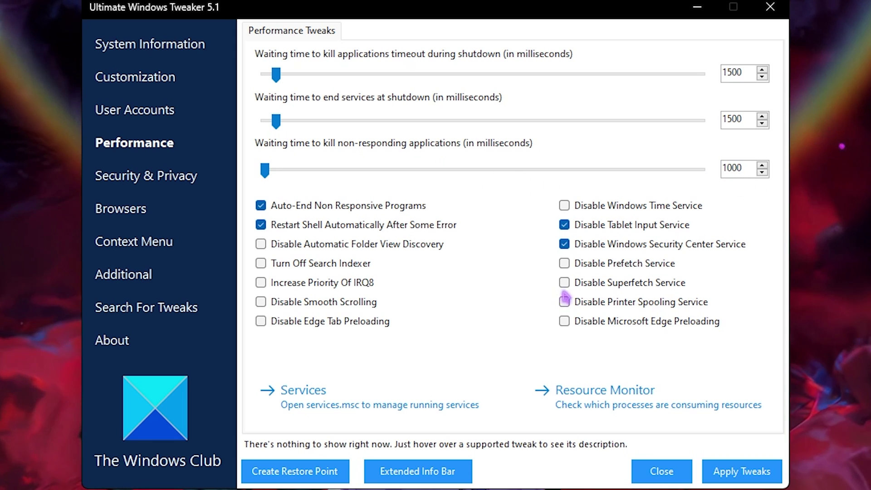
{"action": "left_click", "coordinate": [579, 287]}
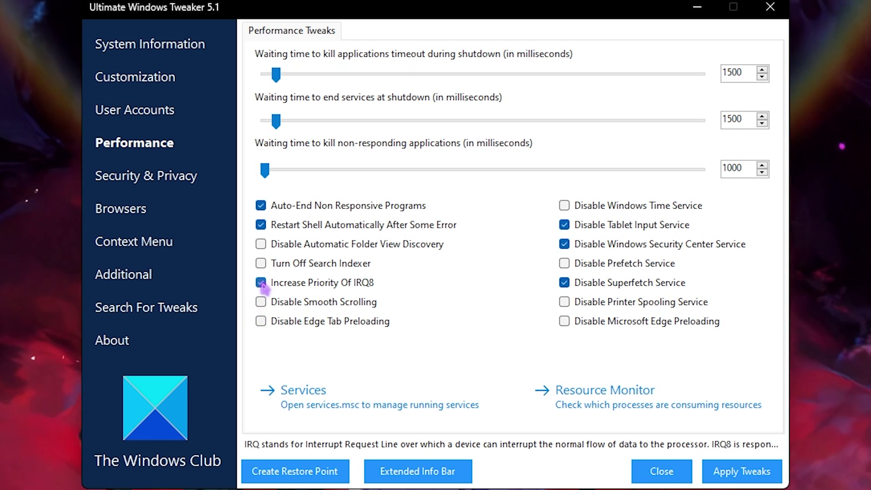
{"action": "left_click", "coordinate": [261, 321]}
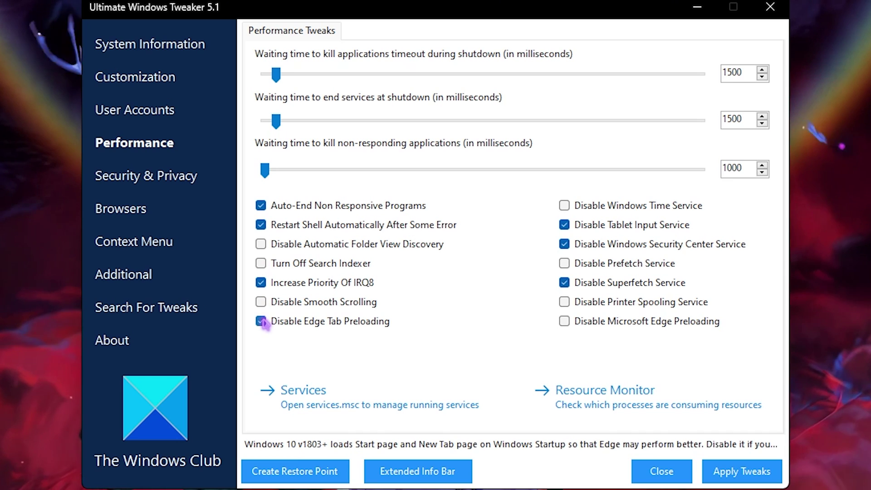
{"action": "left_click", "coordinate": [565, 322]}
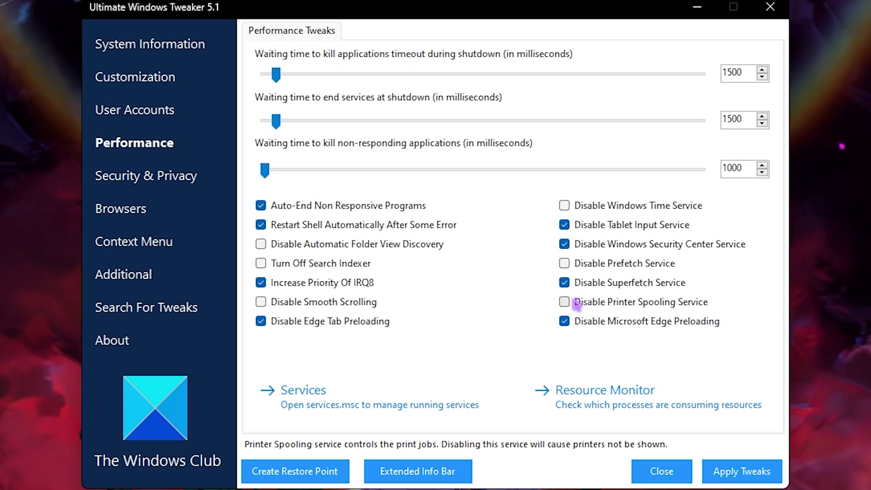
{"action": "left_click", "coordinate": [576, 304]}
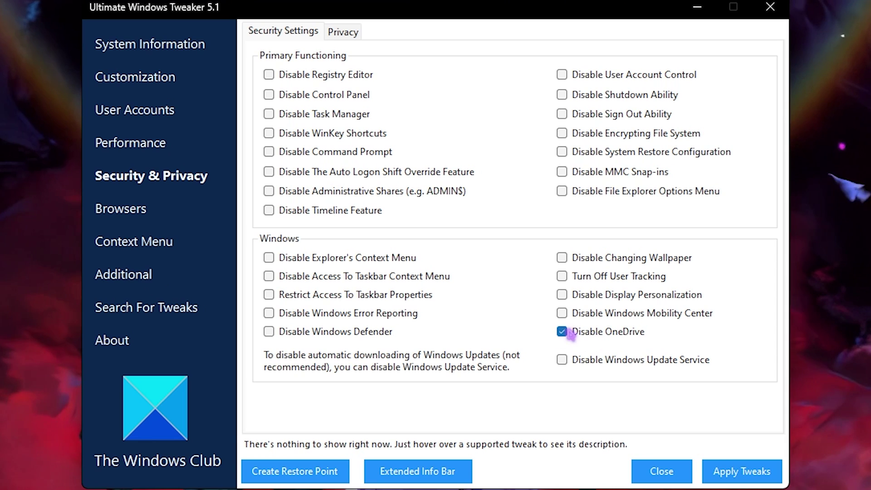
On the Privacy tab, disable Steps Recorder and biometrics, reverting an accidental Taskbar Bing Web Search change
{"action": "mouse_move", "coordinate": [577, 337]}
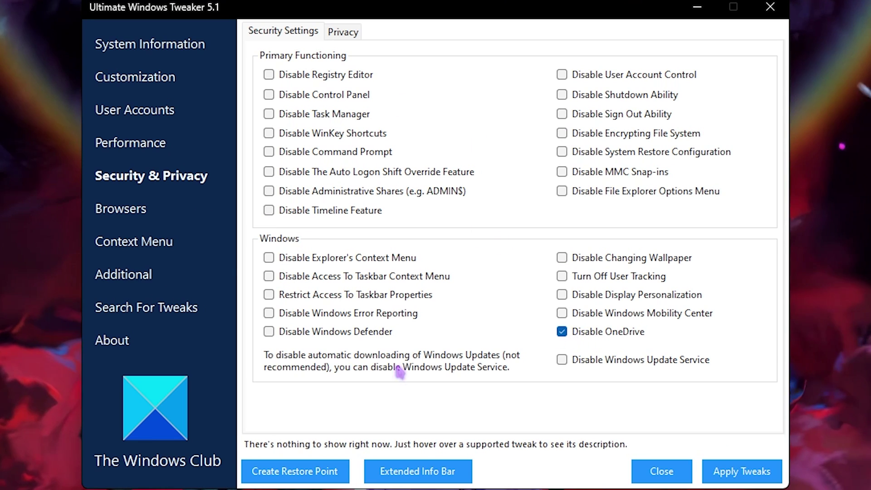
{"action": "mouse_move", "coordinate": [444, 200]}
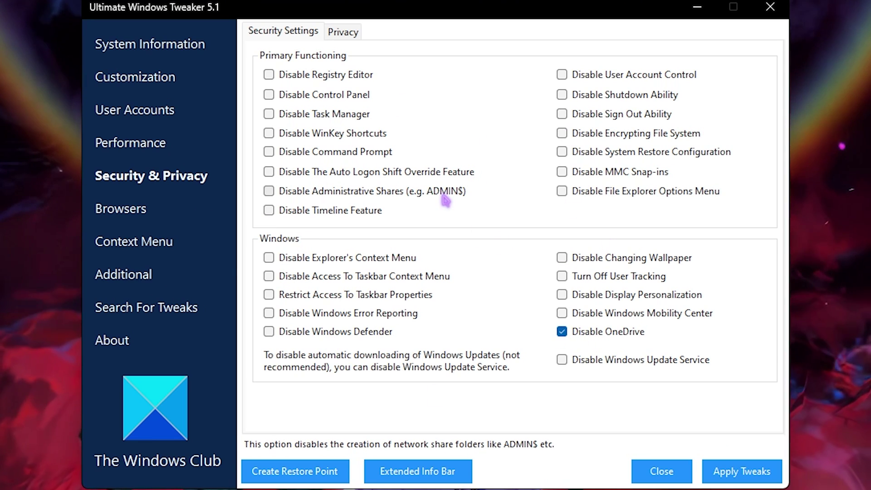
{"action": "left_click", "coordinate": [349, 32]}
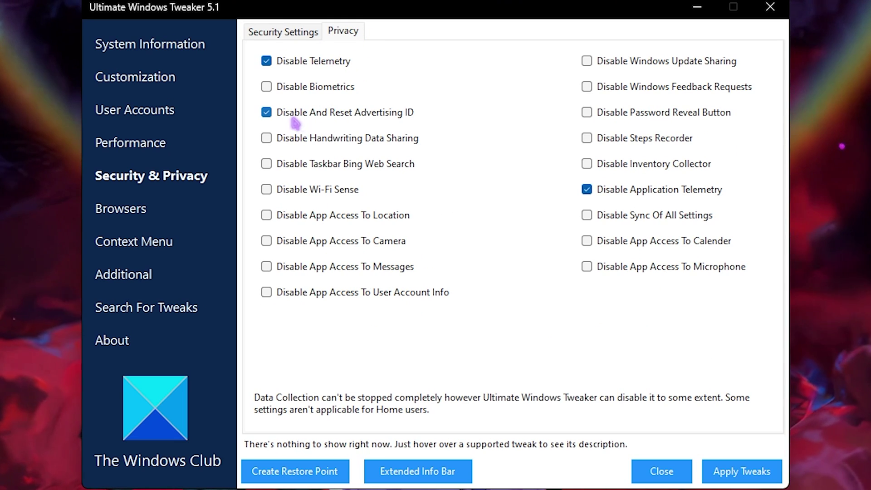
{"action": "mouse_move", "coordinate": [294, 123]}
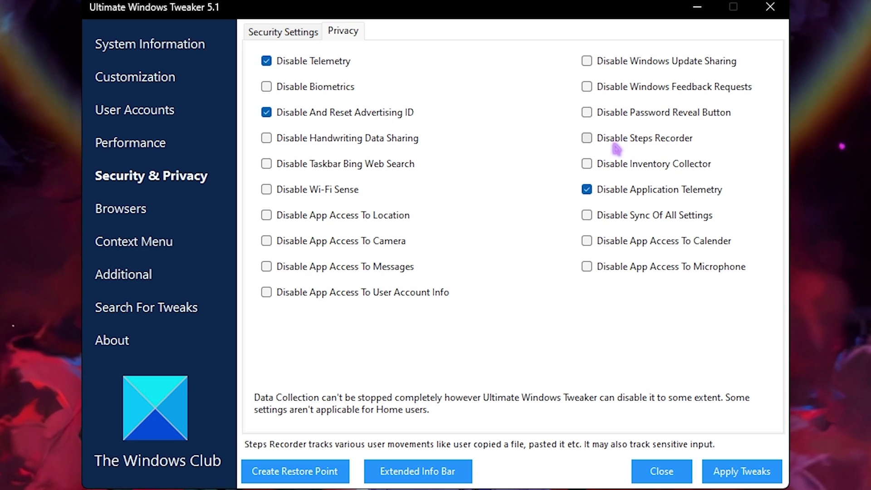
{"action": "left_click", "coordinate": [613, 138]}
{"action": "left_click", "coordinate": [362, 167]}
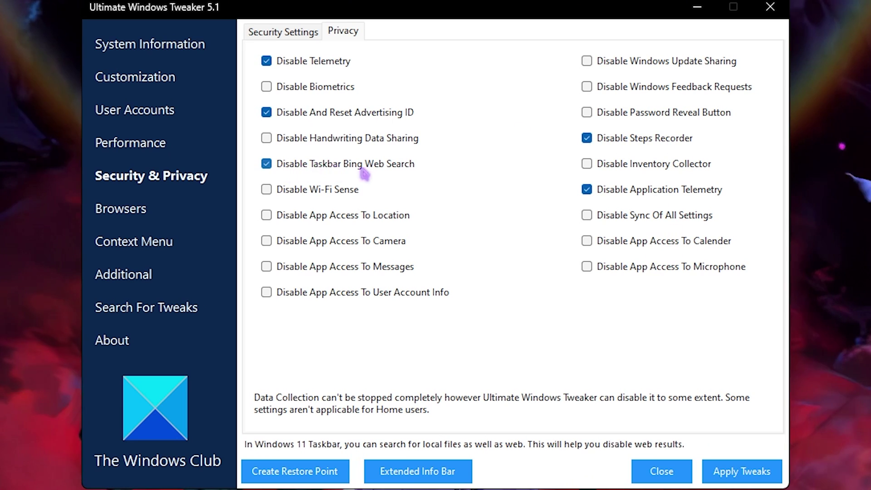
{"action": "left_click", "coordinate": [382, 166]}
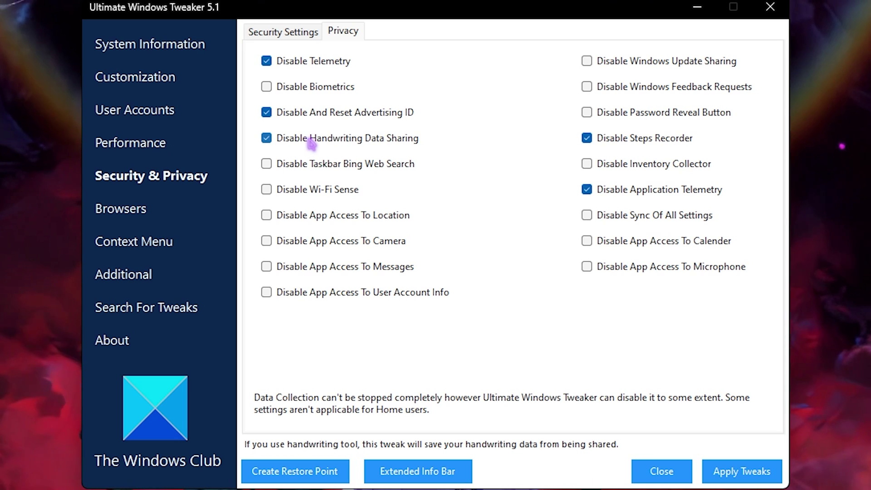
{"action": "left_click", "coordinate": [324, 89]}
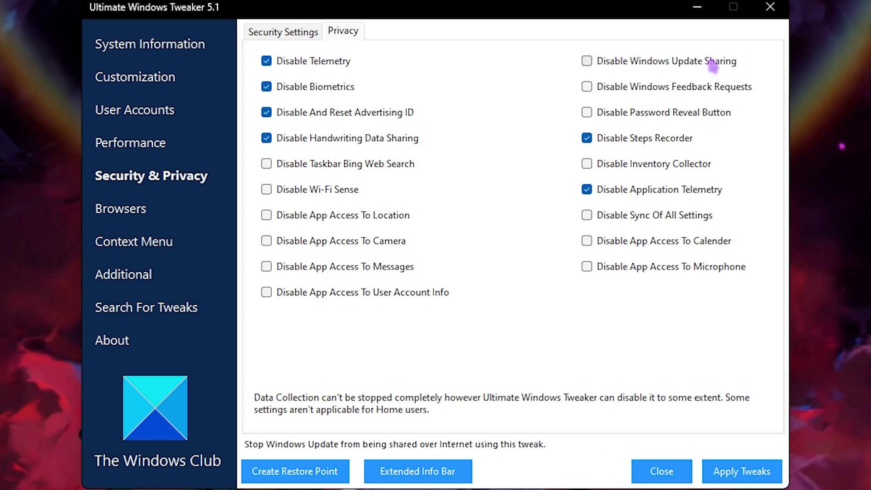
{"action": "left_click", "coordinate": [135, 212]}
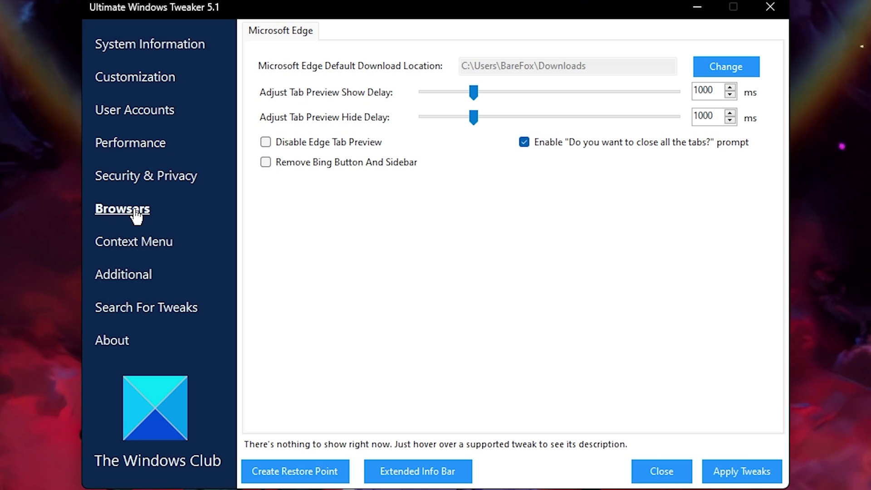
Disable the Edge tab preview, view the Additional tweaks, then return to System Information
{"action": "left_click", "coordinate": [265, 142]}
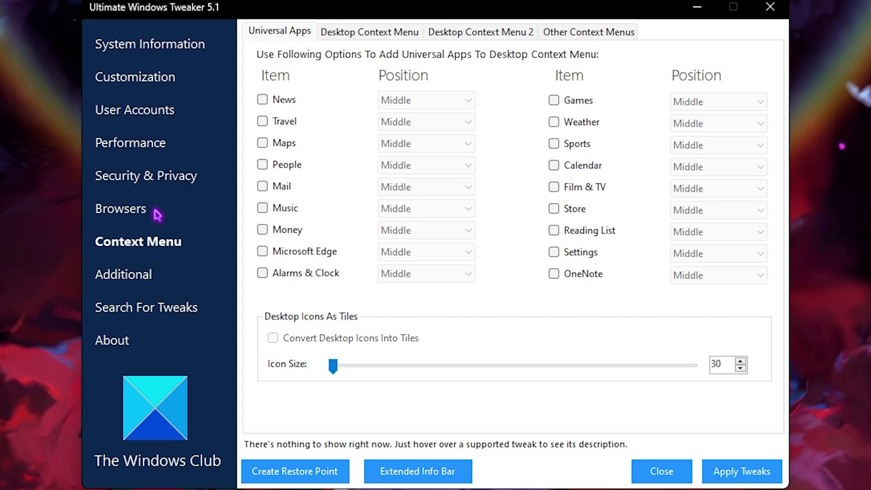
{"action": "left_click", "coordinate": [148, 275]}
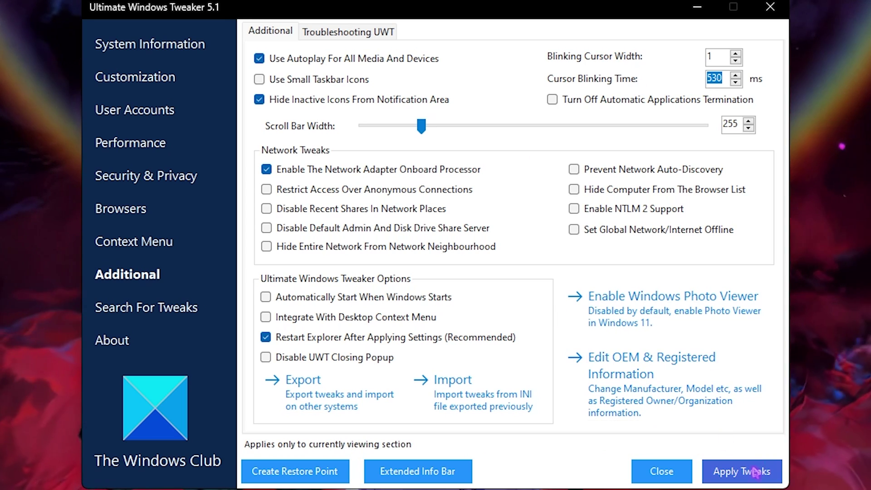
{"action": "left_click", "coordinate": [176, 47]}
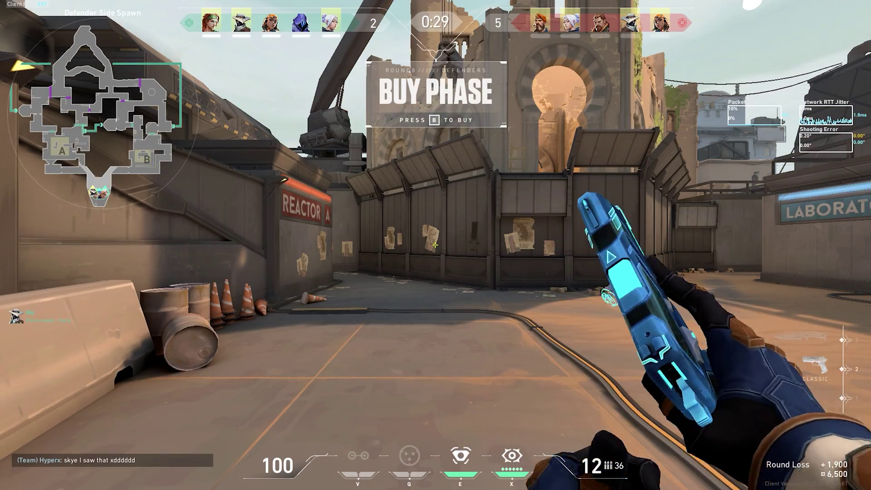
Open the Valorant buy menu during the new round's buy phase
{"action": "key", "text": "b"}
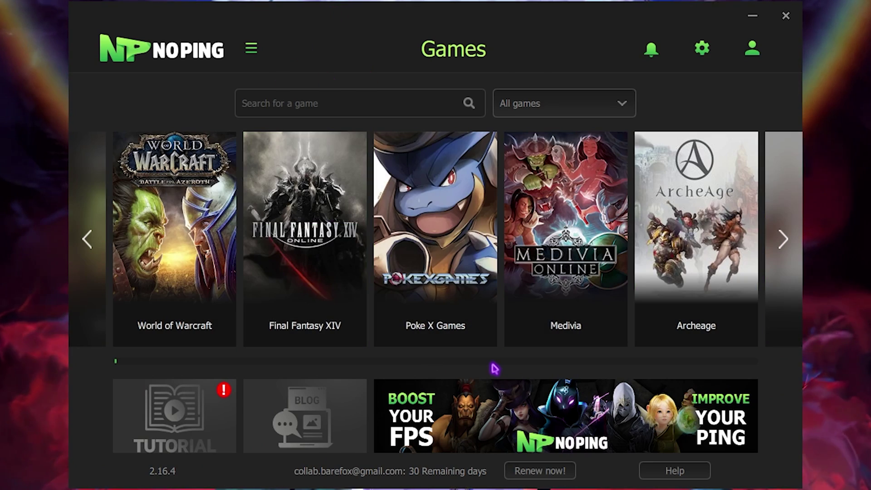
{"action": "left_click", "coordinate": [313, 108]}
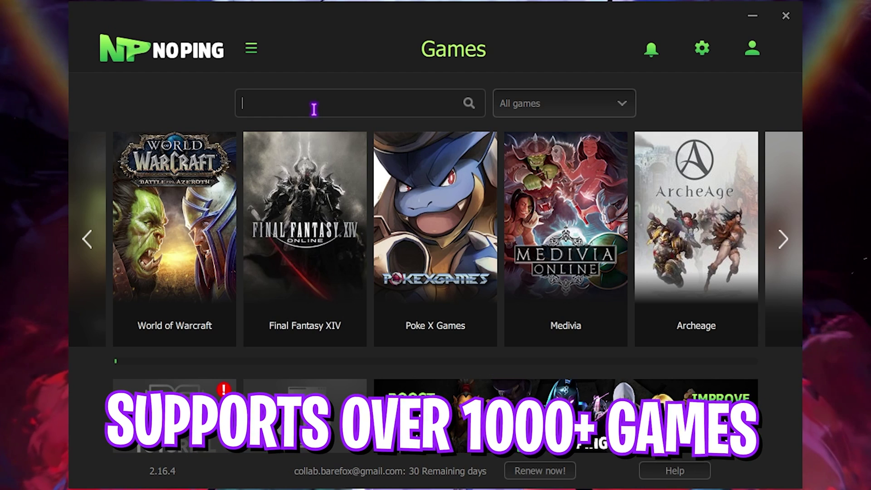
{"action": "type", "text": "Valo"}
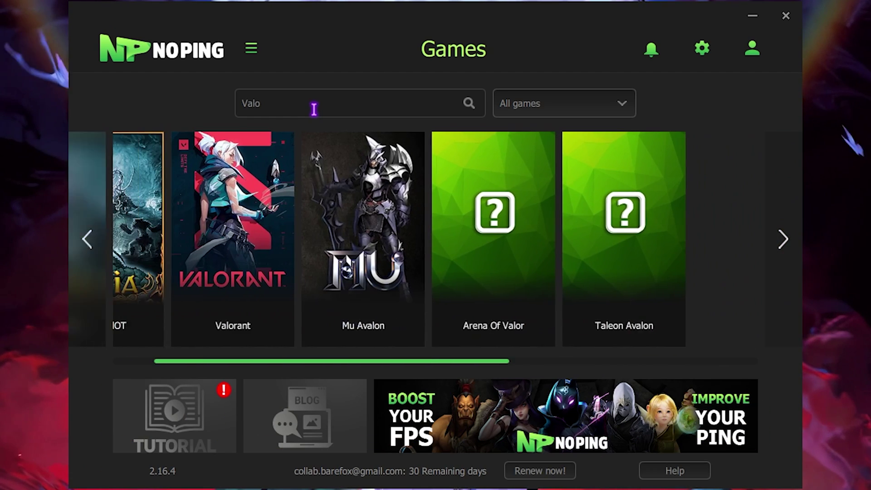
{"action": "mouse_move", "coordinate": [300, 219]}
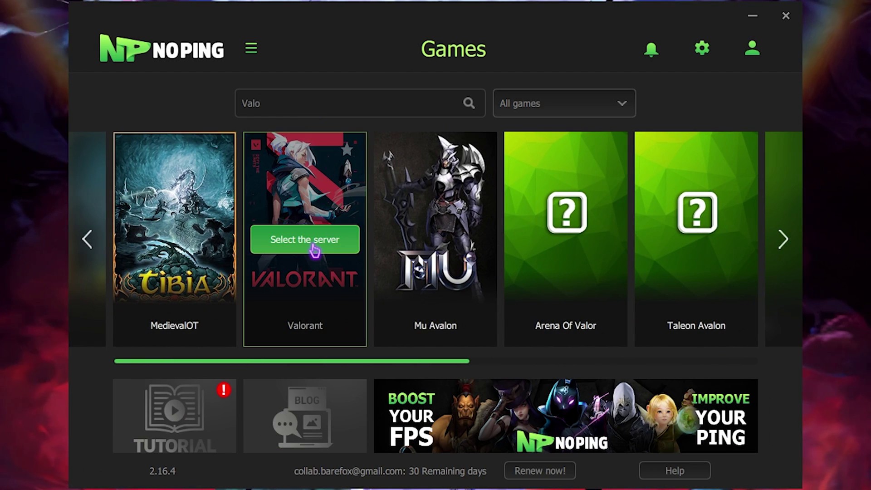
{"action": "key", "text": "Return"}
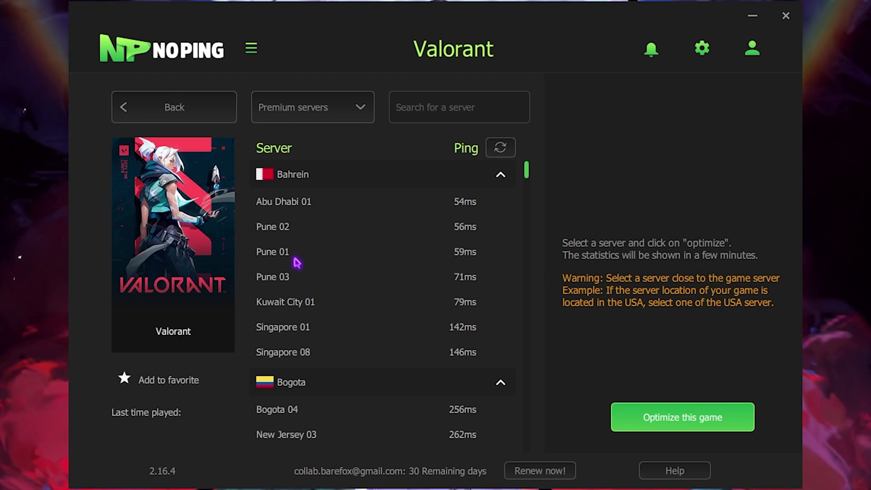
Select the Mumbai 01 server and optimize Valorant through it
{"action": "scroll", "coordinate": [325, 331], "scroll_direction": "down", "scroll_amount": 15}
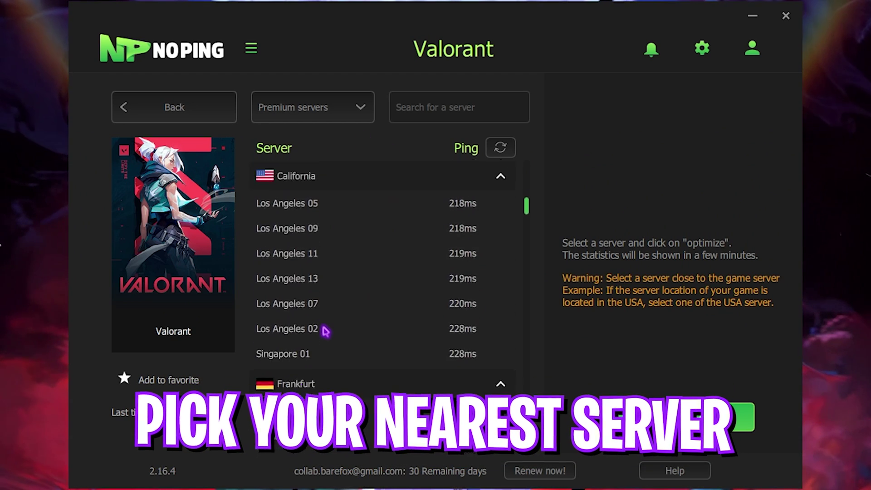
{"action": "scroll", "coordinate": [325, 332], "scroll_direction": "down", "scroll_amount": 15}
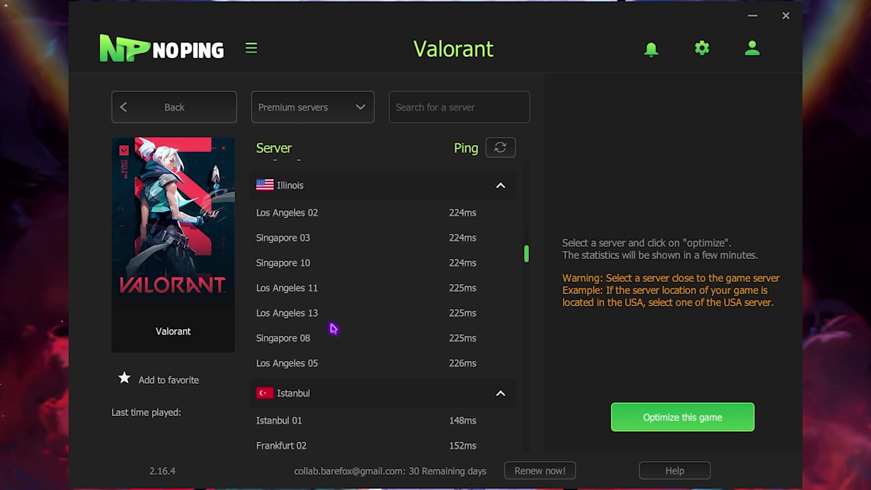
{"action": "scroll", "coordinate": [344, 321], "scroll_direction": "down", "scroll_amount": 15}
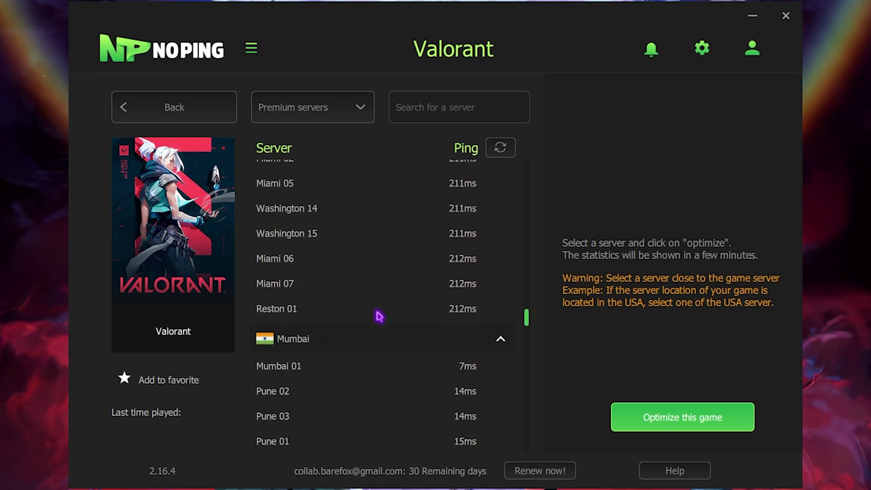
{"action": "scroll", "coordinate": [321, 260], "scroll_direction": "up", "scroll_amount": 3}
{"action": "left_click", "coordinate": [320, 239]}
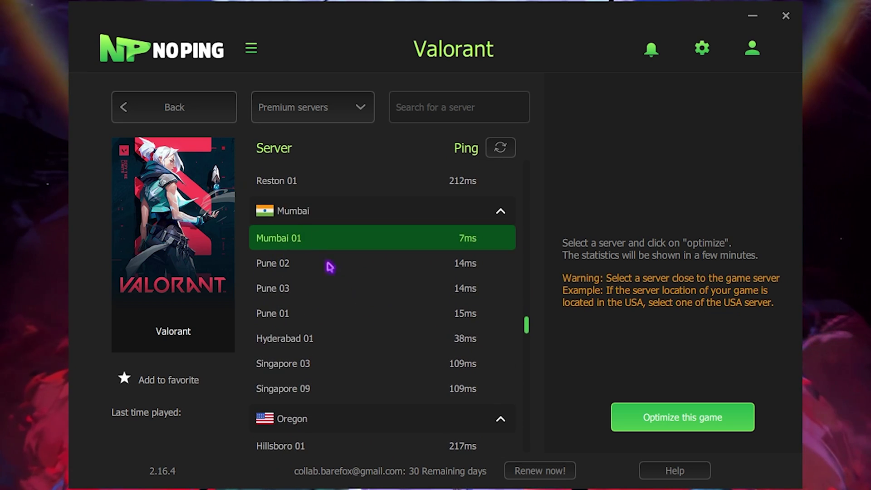
{"action": "left_click", "coordinate": [675, 421]}
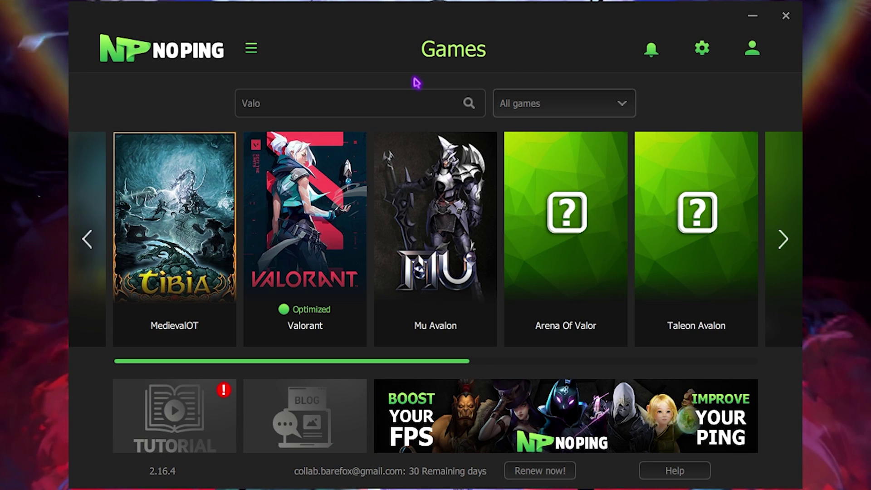
Open NoPing's Settings panel showing the startup, Turbo Games and routing options
{"action": "left_click", "coordinate": [703, 54]}
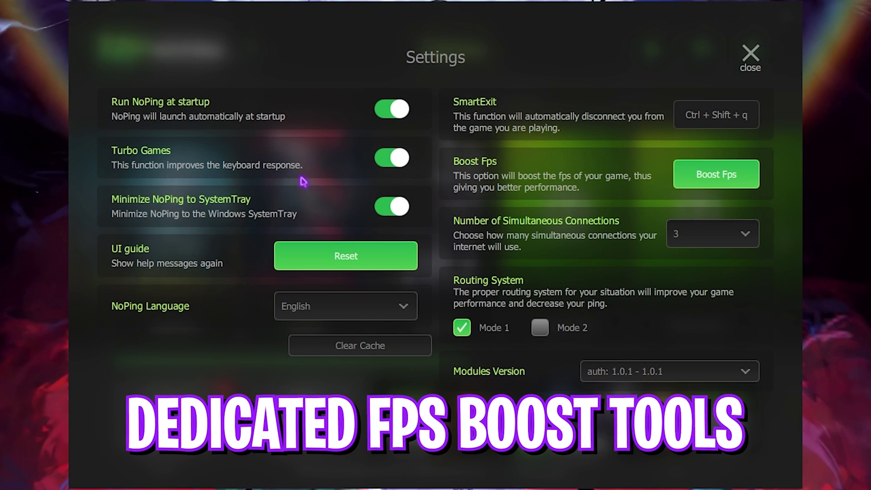